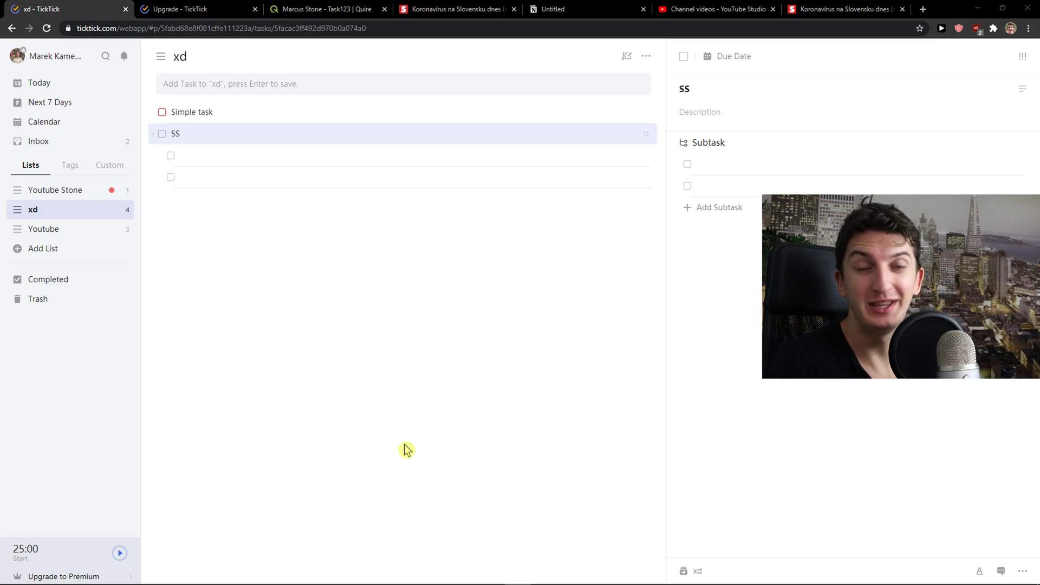
# In Settings > Theme, apply the Dark pure-color theme after briefly trying Black.
pyautogui.click(58, 60)
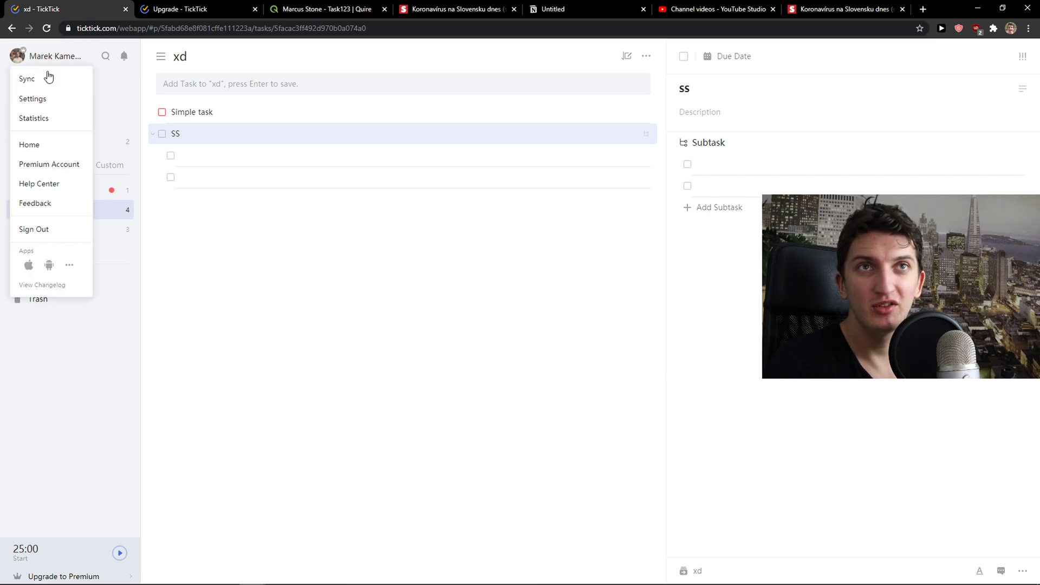
pyautogui.click(41, 102)
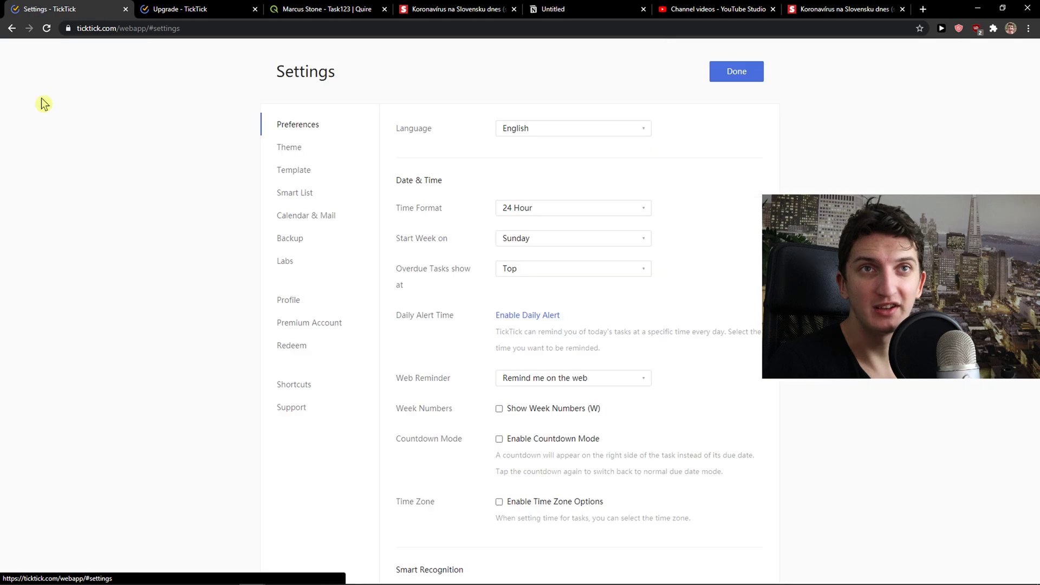
pyautogui.click(292, 149)
pyautogui.click(542, 164)
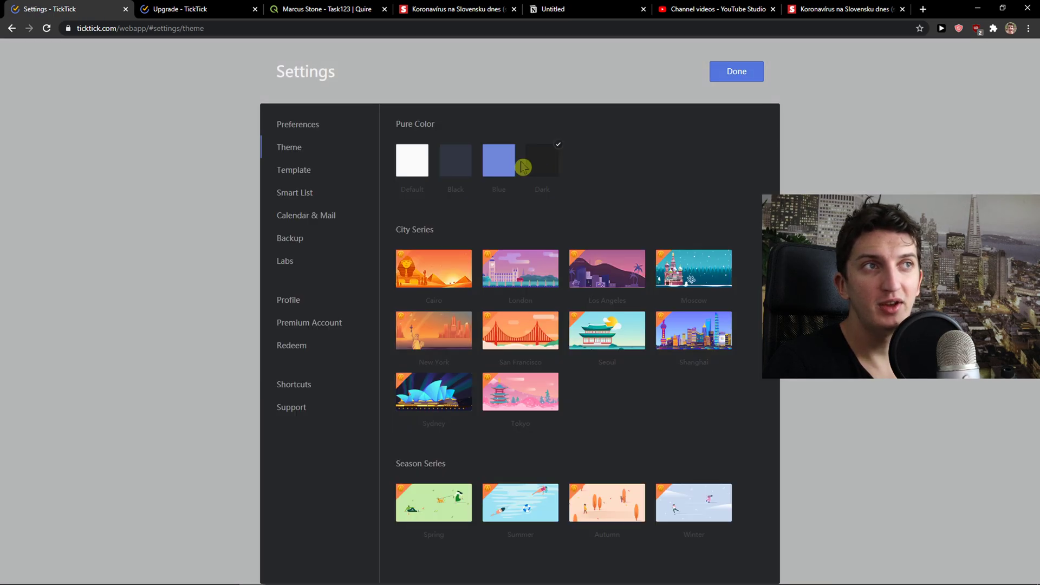
pyautogui.click(453, 158)
pyautogui.click(537, 164)
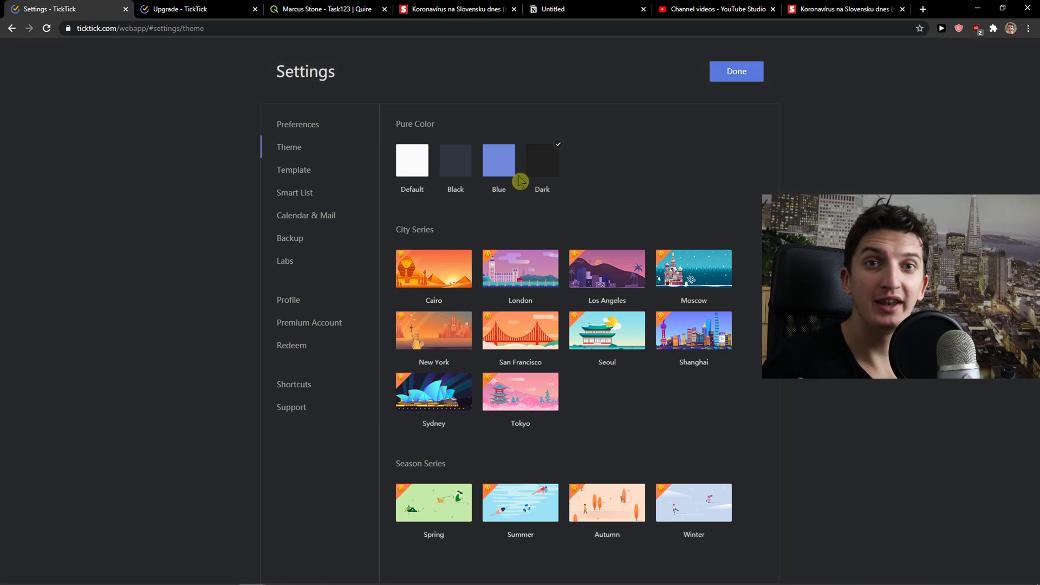
# Browse the Template page's note templates, then view the Smart List visibility page.
pyautogui.click(281, 170)
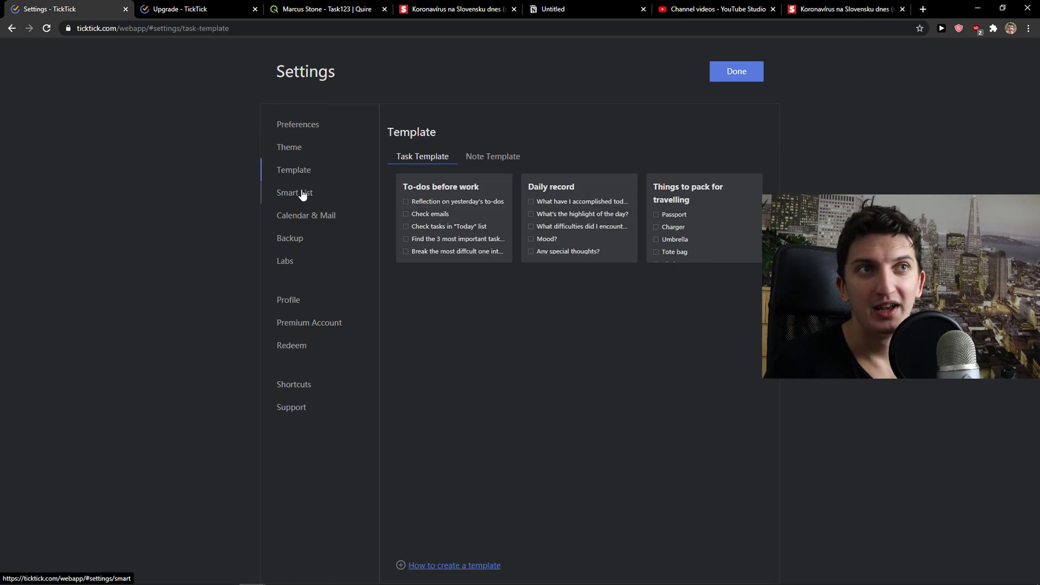
pyautogui.click(507, 159)
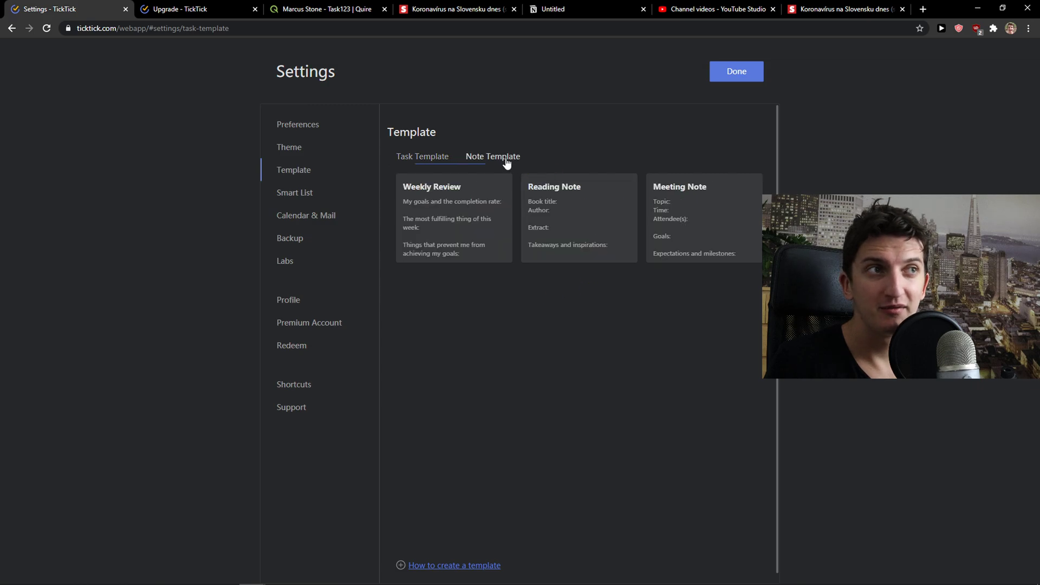
pyautogui.click(296, 193)
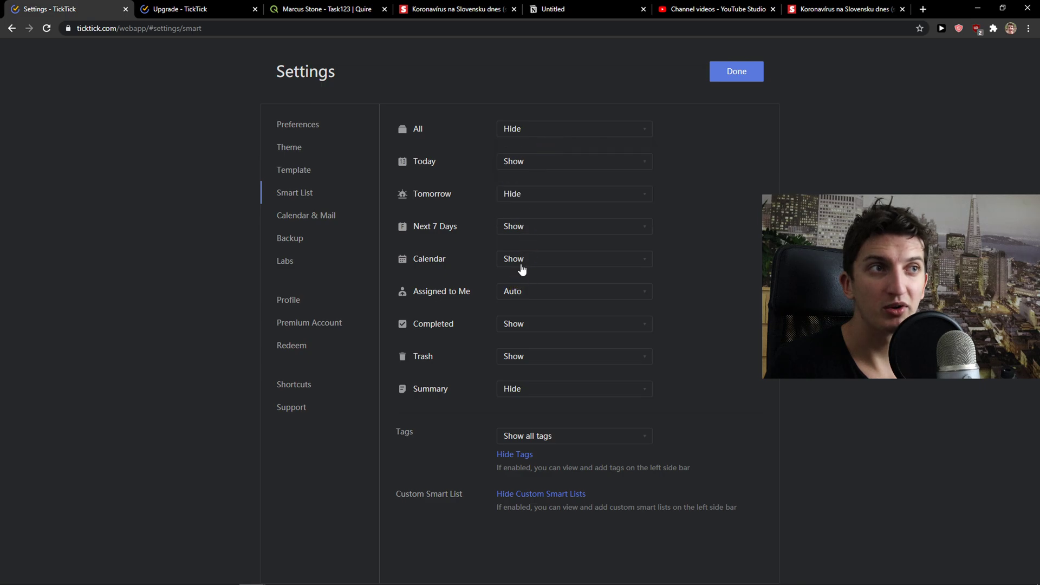
# Turn on Habit in Labs, keeping Pomo Timer on, then view the Profile page.
pyautogui.click(292, 262)
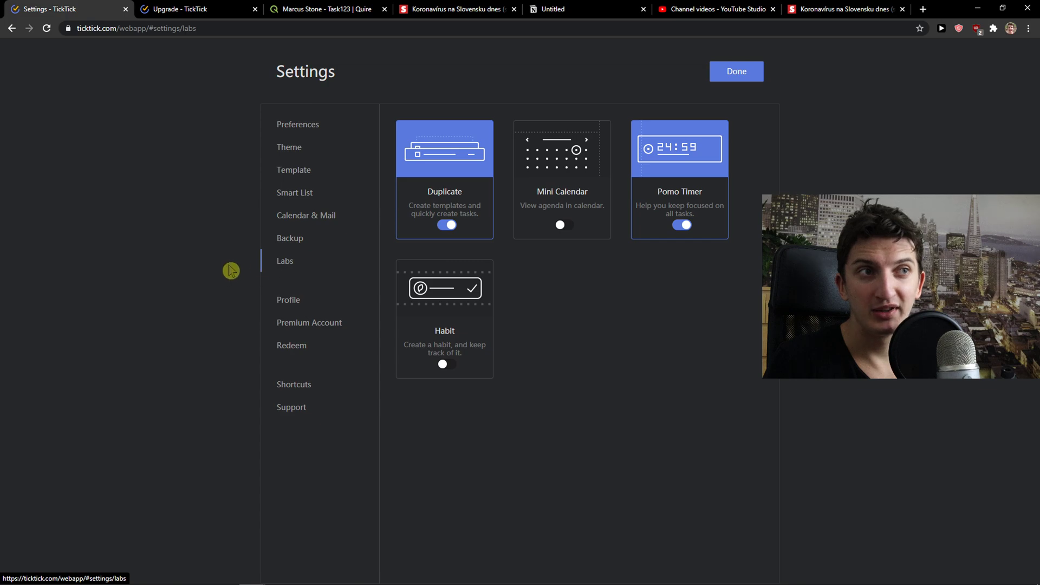
pyautogui.click(447, 364)
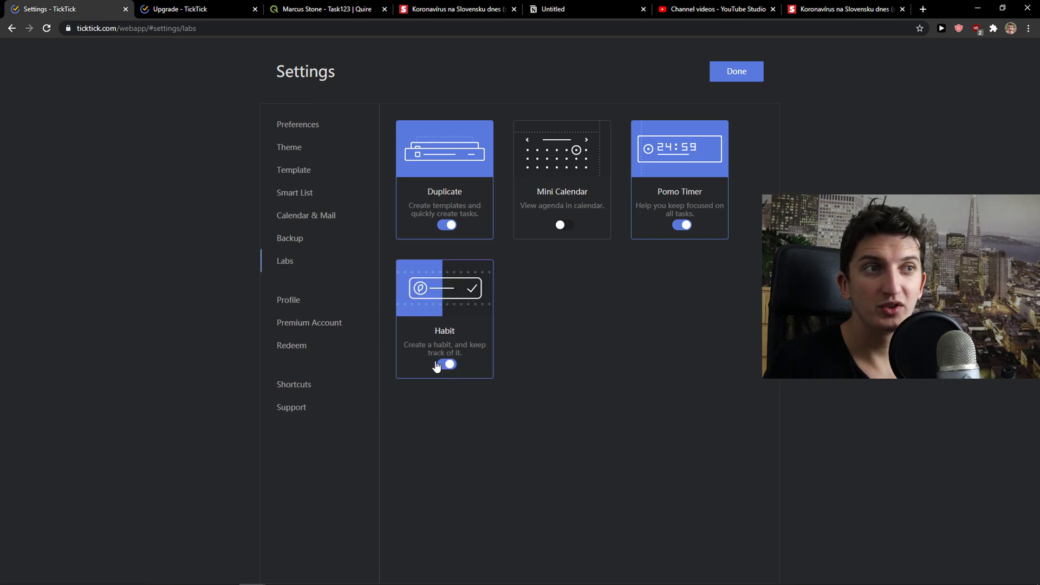
pyautogui.moveTo(416, 338); pyautogui.dragTo(485, 364)
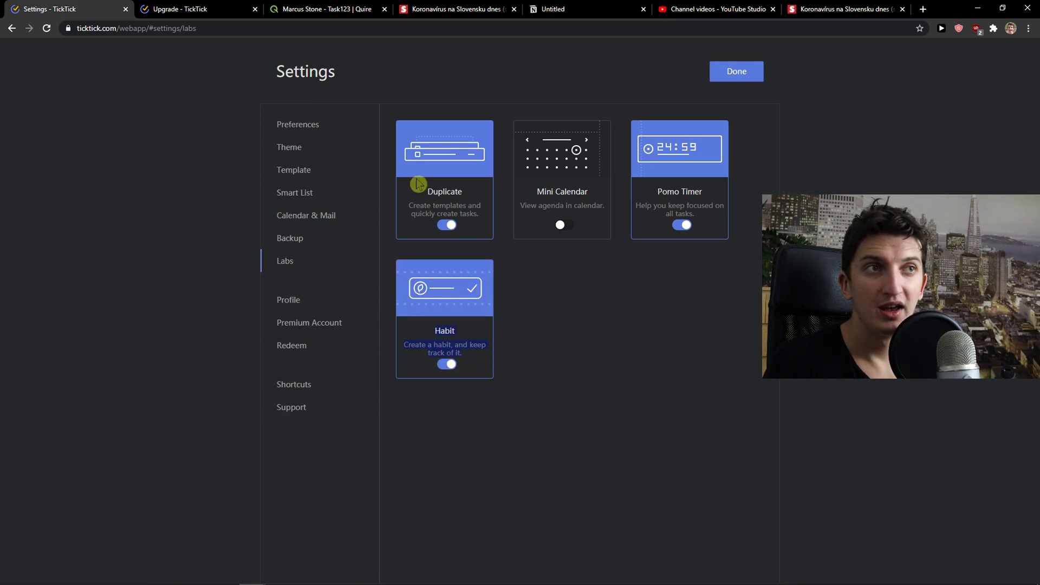
pyautogui.moveTo(409, 194); pyautogui.dragTo(433, 206)
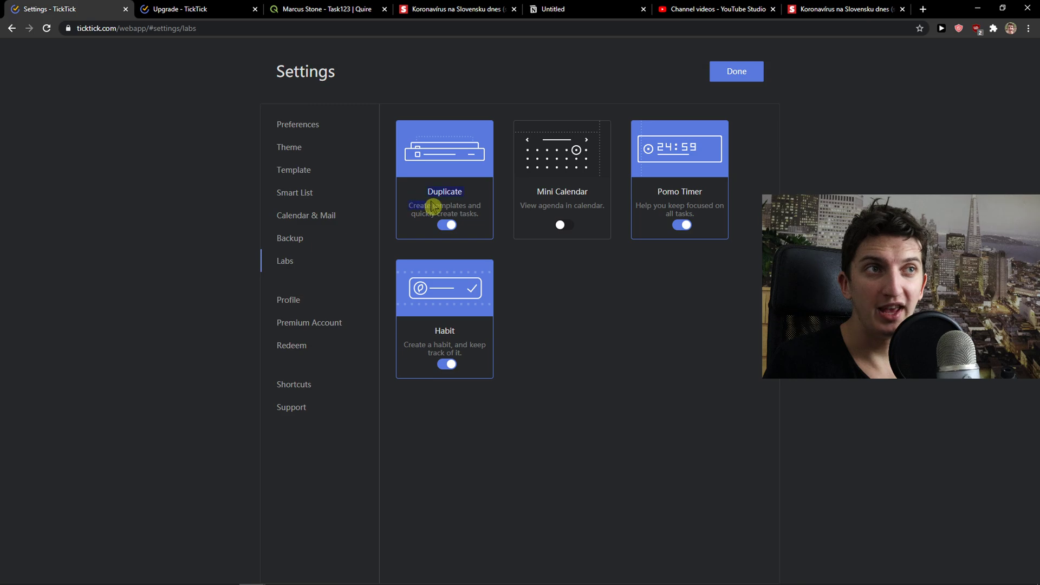
pyautogui.click(711, 266)
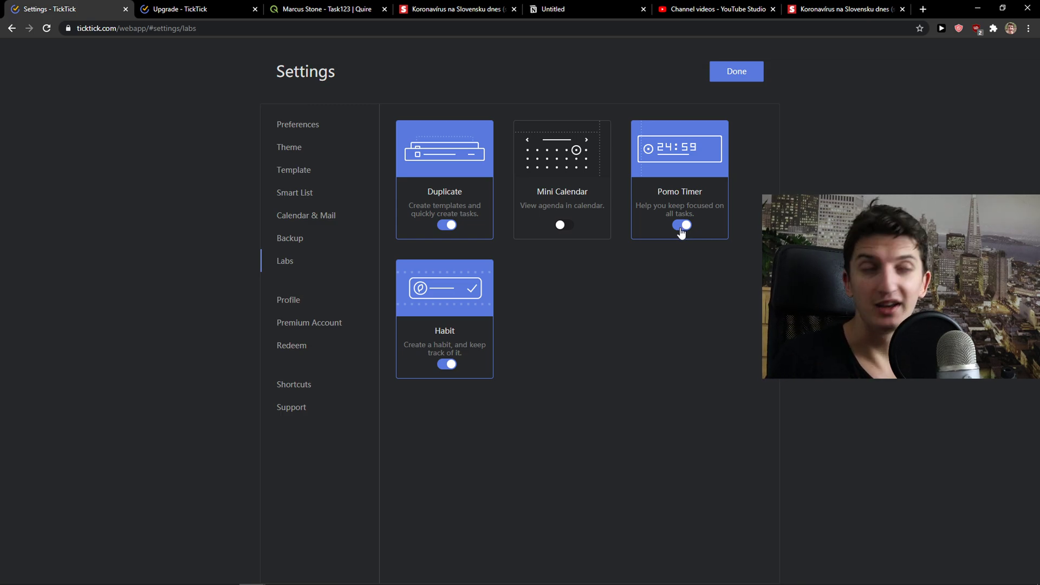
pyautogui.click(677, 205)
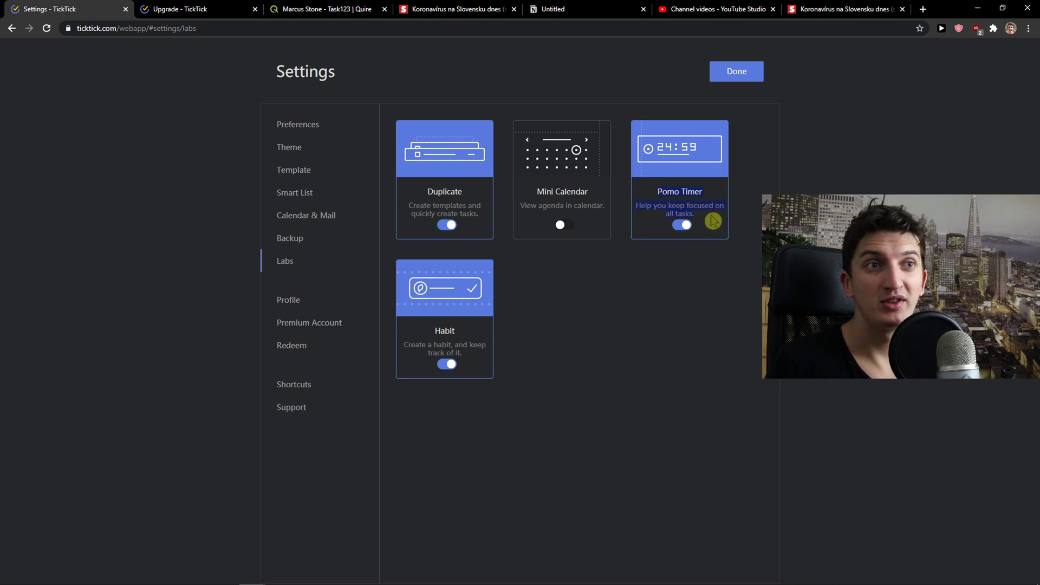
pyautogui.click(291, 302)
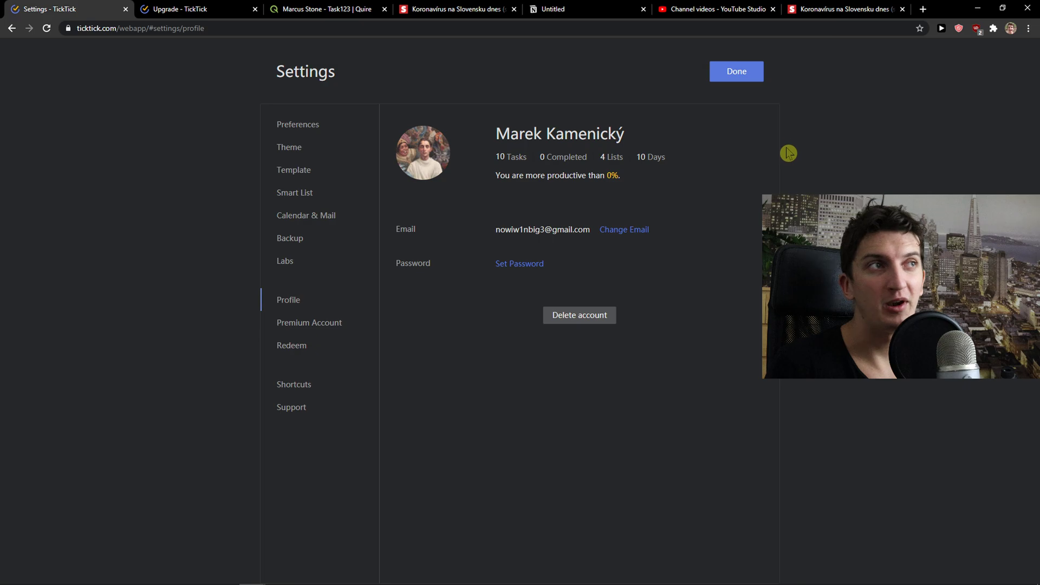
# Close Settings and look through the Today and Next 7 Days lists.
pyautogui.click(737, 78)
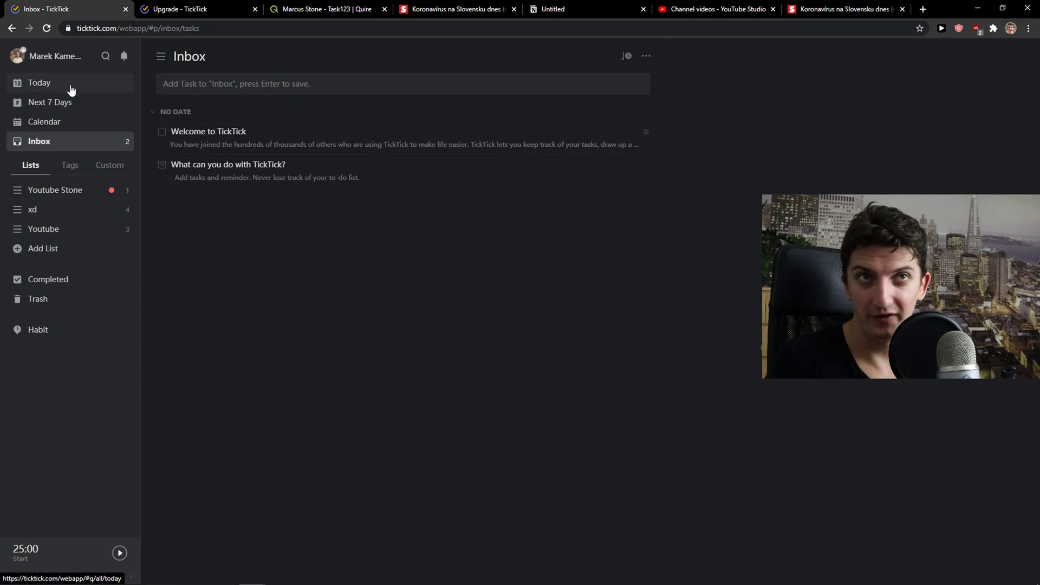
pyautogui.click(72, 85)
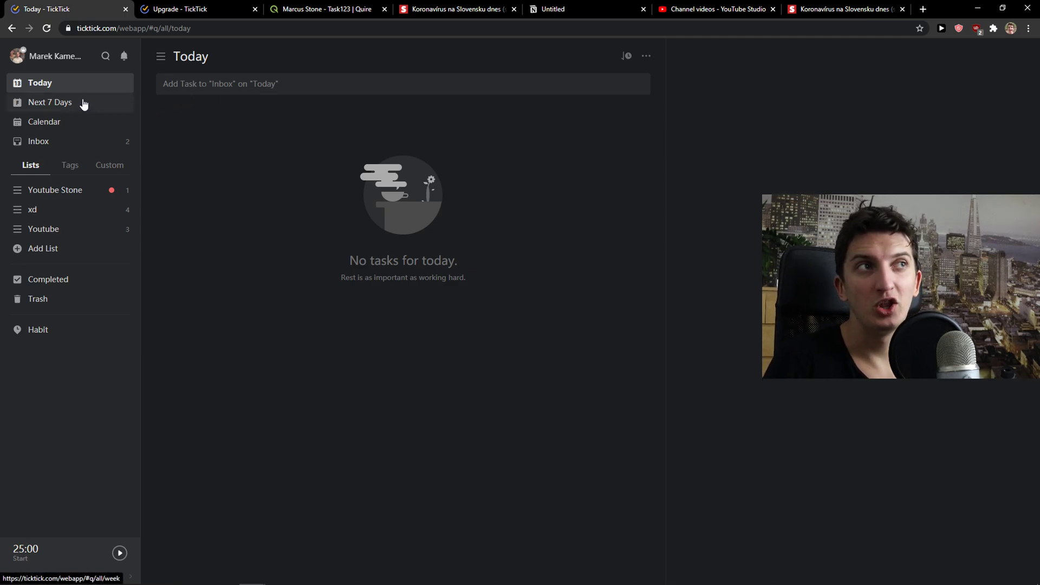
pyautogui.click(64, 114)
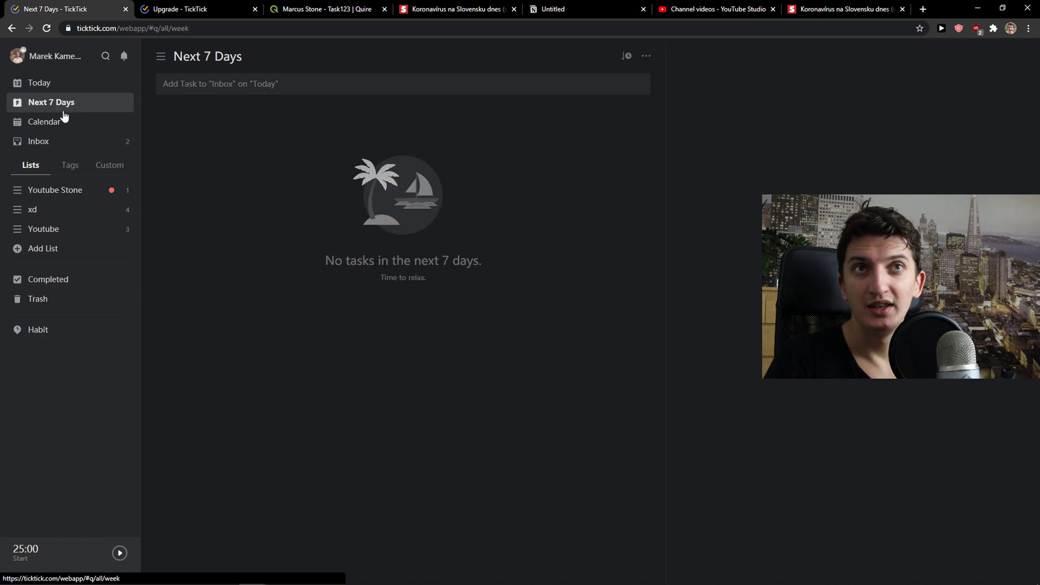
# Try Calendar view, dismiss its Premium upgrade prompt, and return to the Inbox.
pyautogui.click(64, 126)
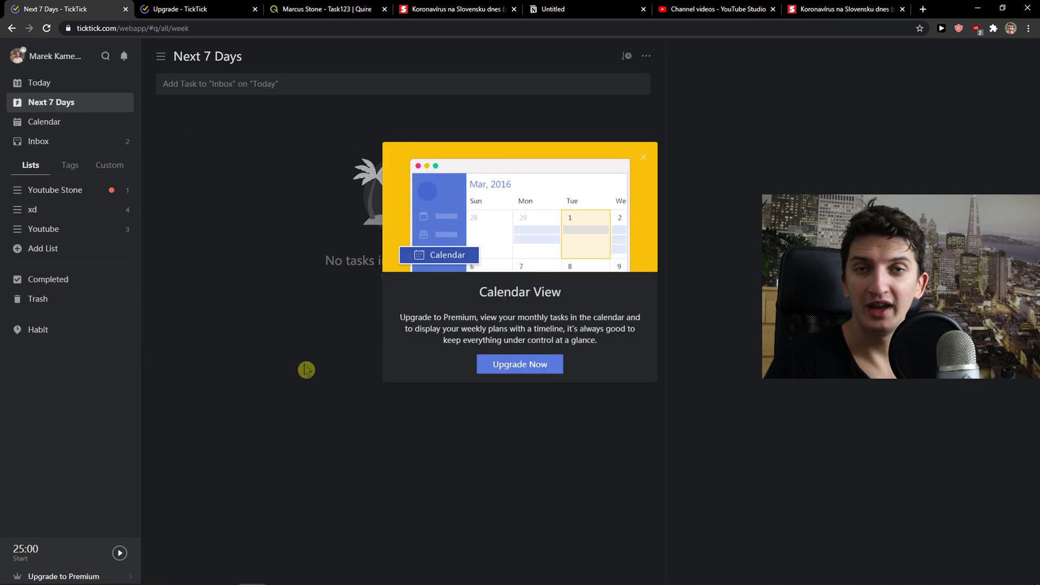
pyautogui.click(217, 8)
pyautogui.scroll(-7, 401, 390)
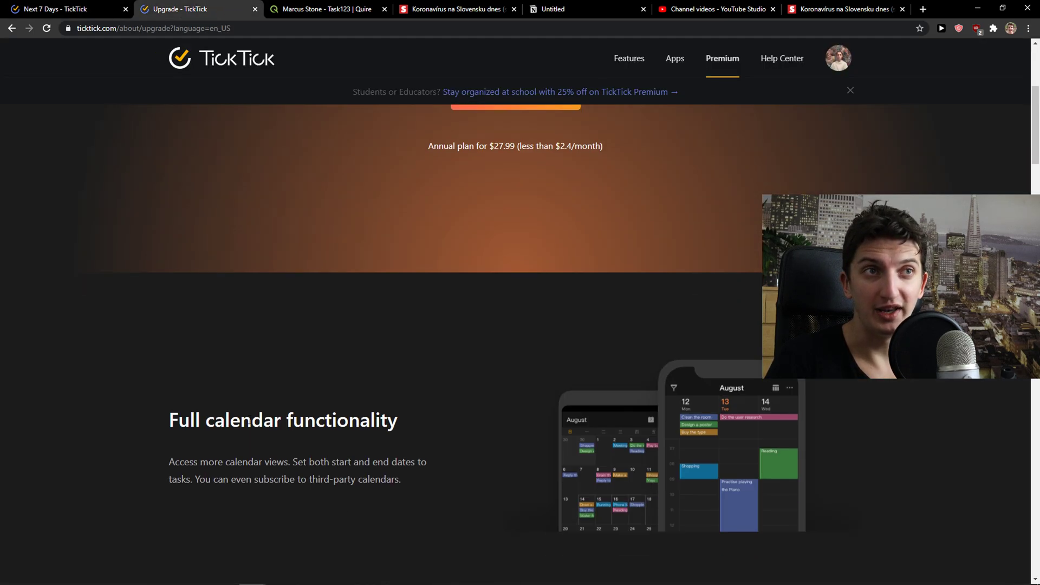
pyautogui.click(84, 8)
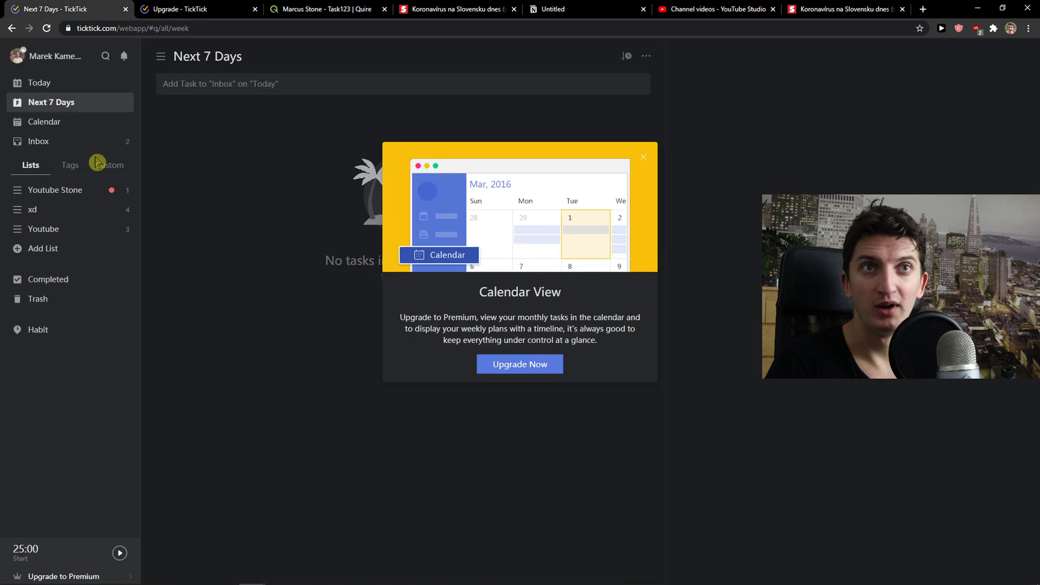
pyautogui.press('Escape')
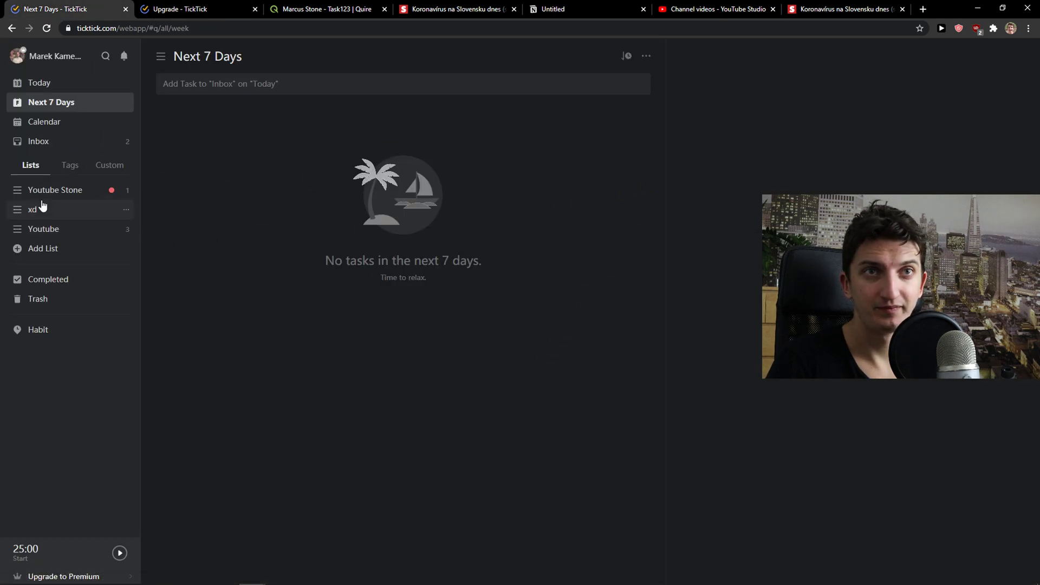
pyautogui.click(29, 145)
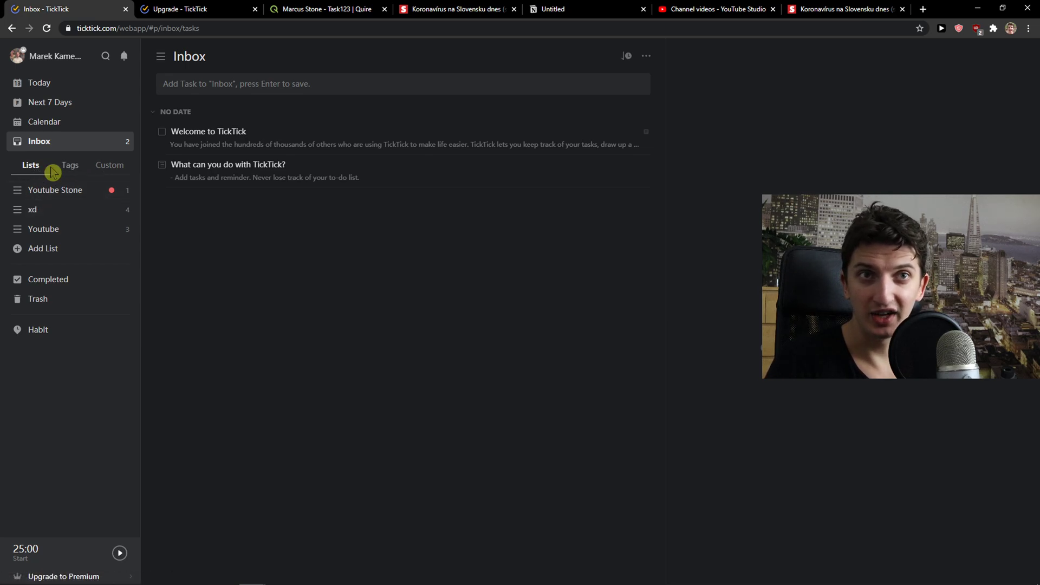
# Create a purple list named 'This is a list', outside any folder.
pyautogui.click(54, 191)
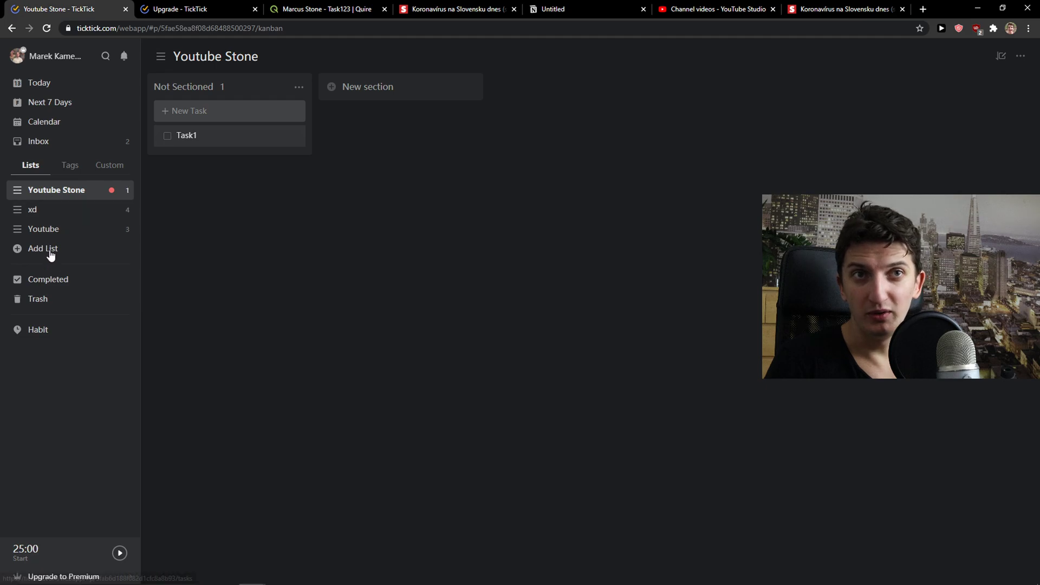
pyautogui.click(51, 250)
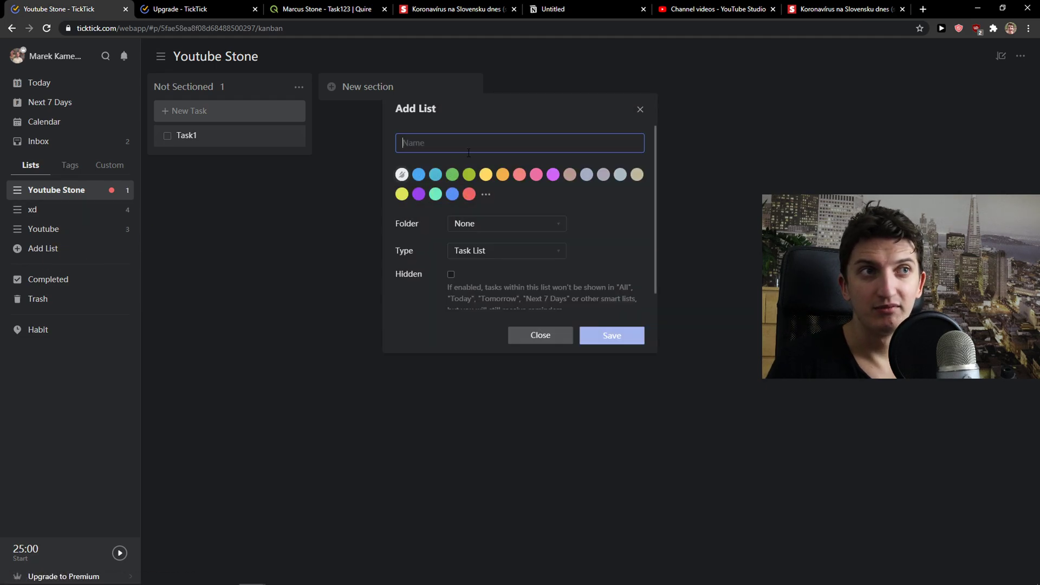
pyautogui.write('This is a list')
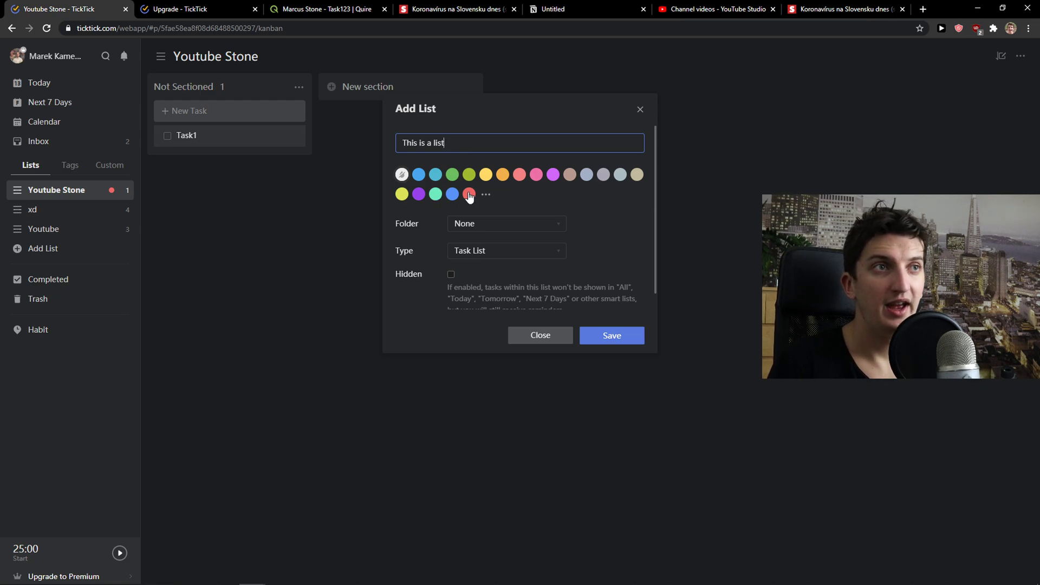
pyautogui.click(553, 175)
pyautogui.click(534, 226)
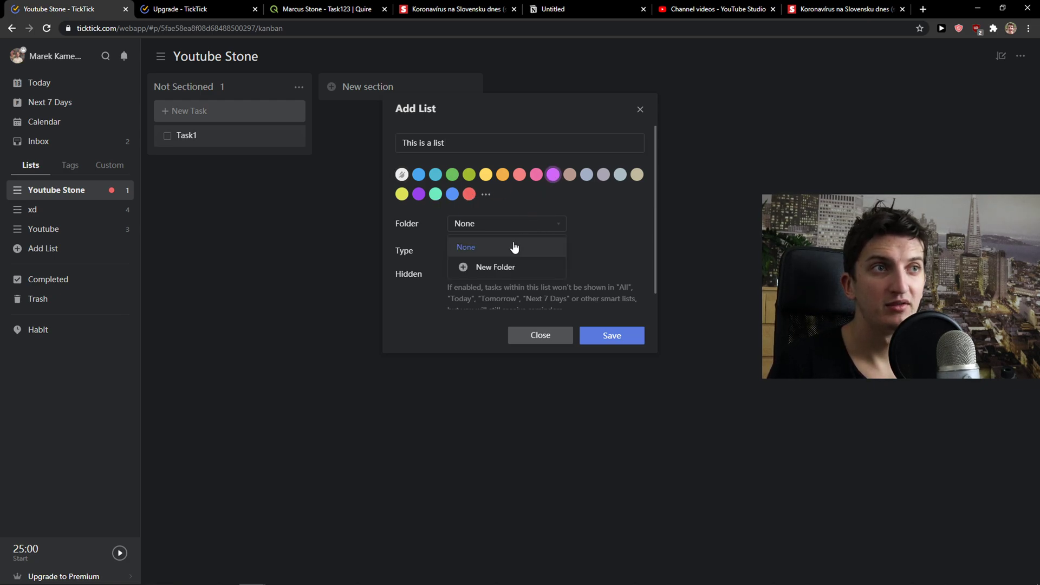
pyautogui.click(601, 275)
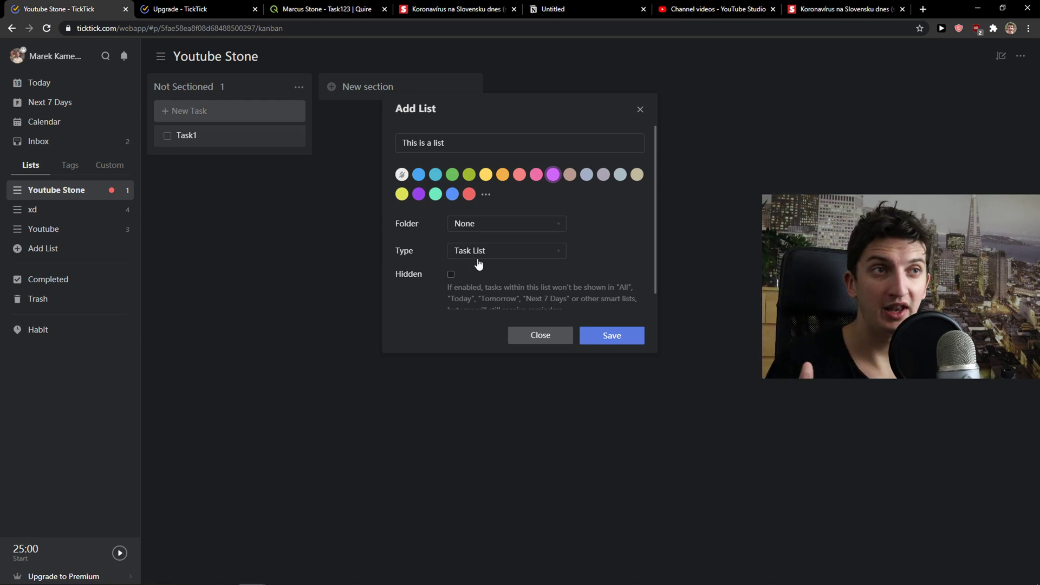
pyautogui.click(477, 259)
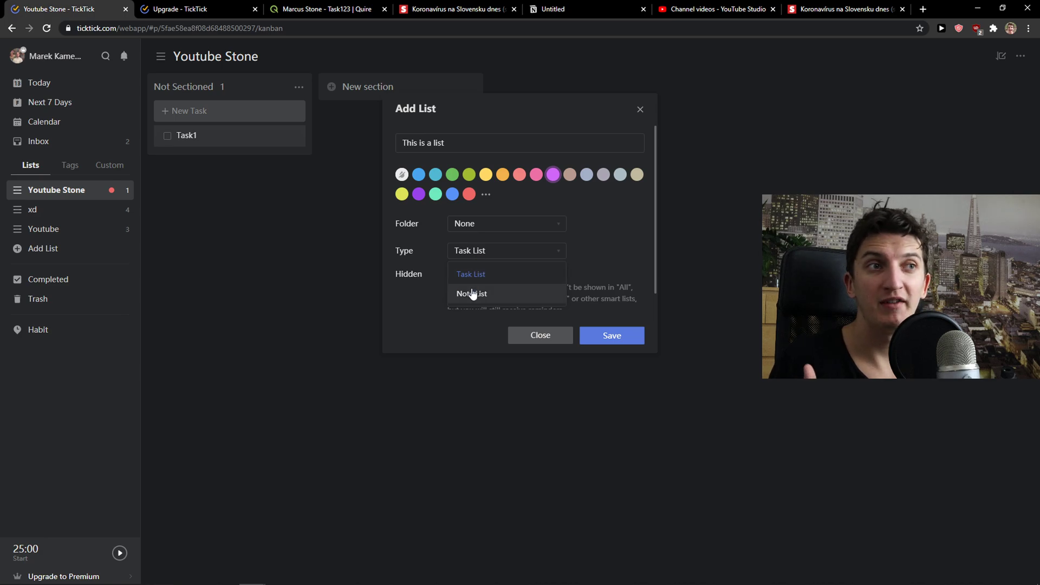
pyautogui.scroll(-1, 541, 270)
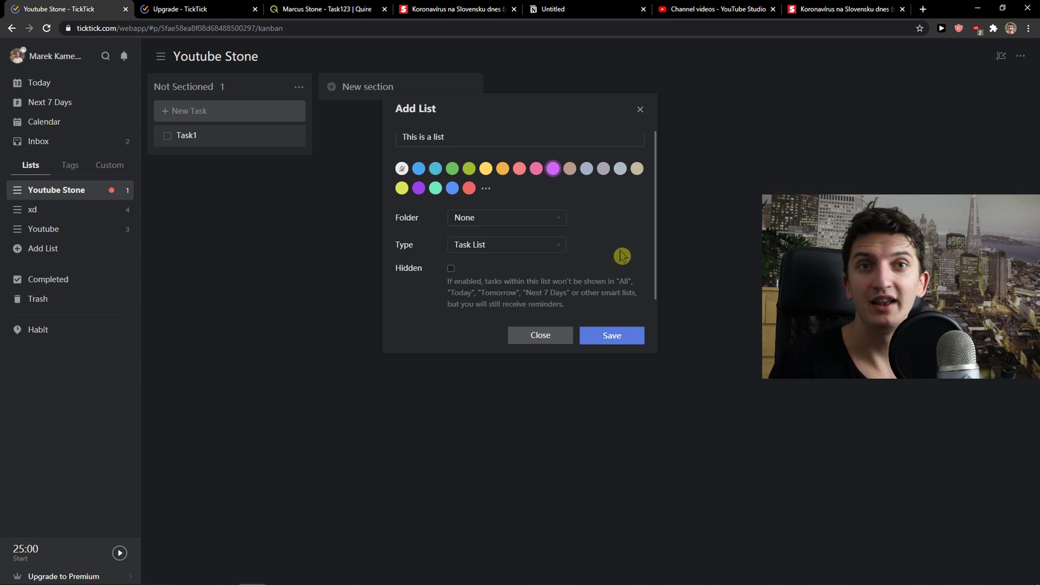
pyautogui.click(621, 346)
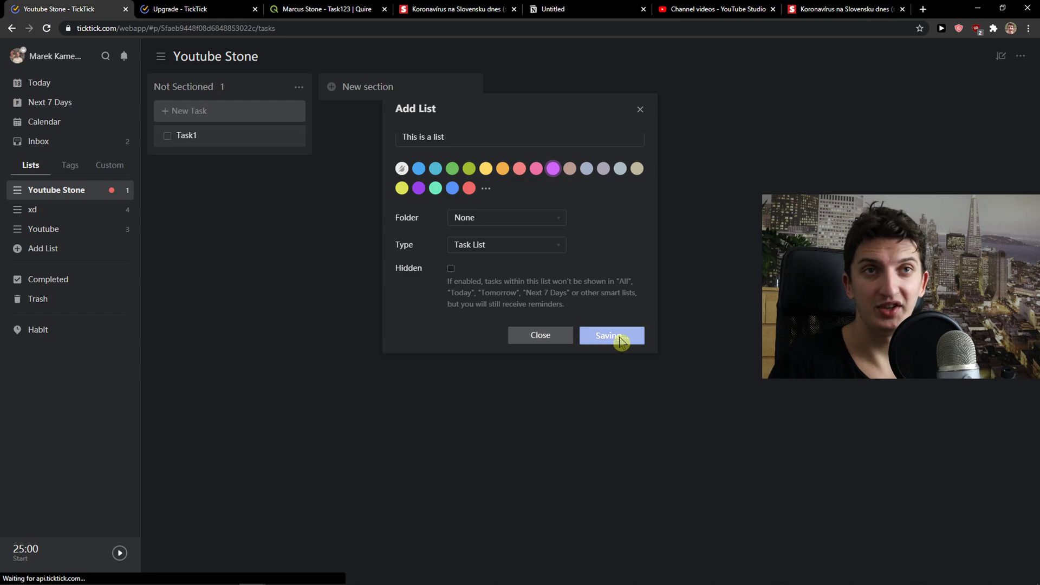
# Add the task '12345' to the new list.
pyautogui.click(198, 81)
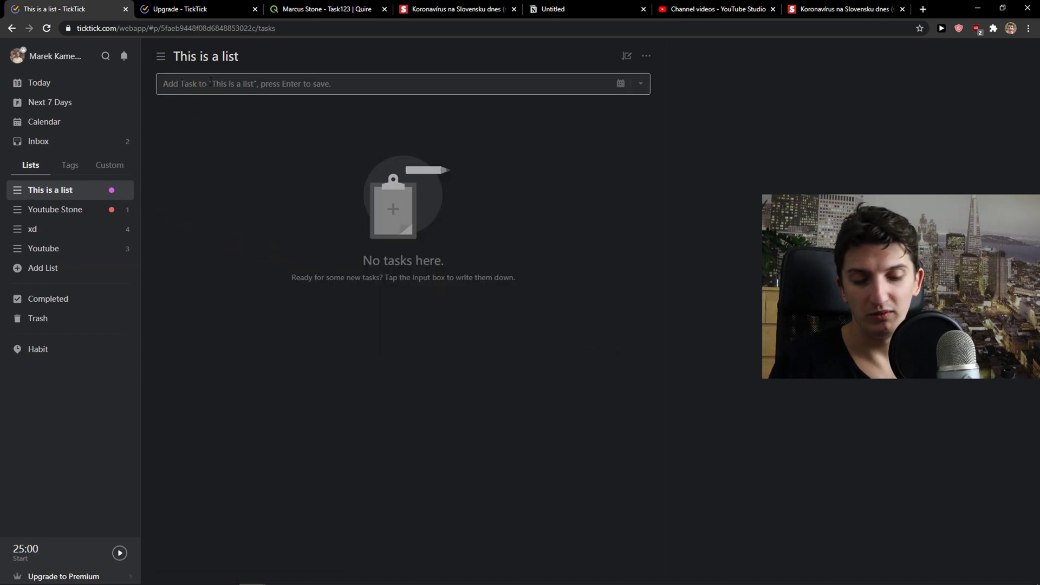
pyautogui.write('123')
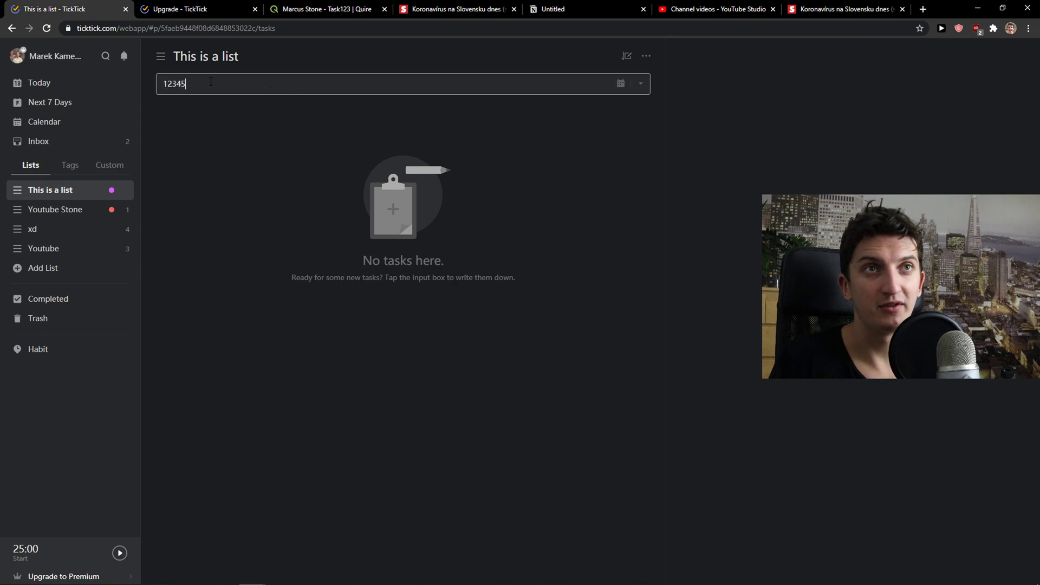
pyautogui.write('45')
pyautogui.press('Return')
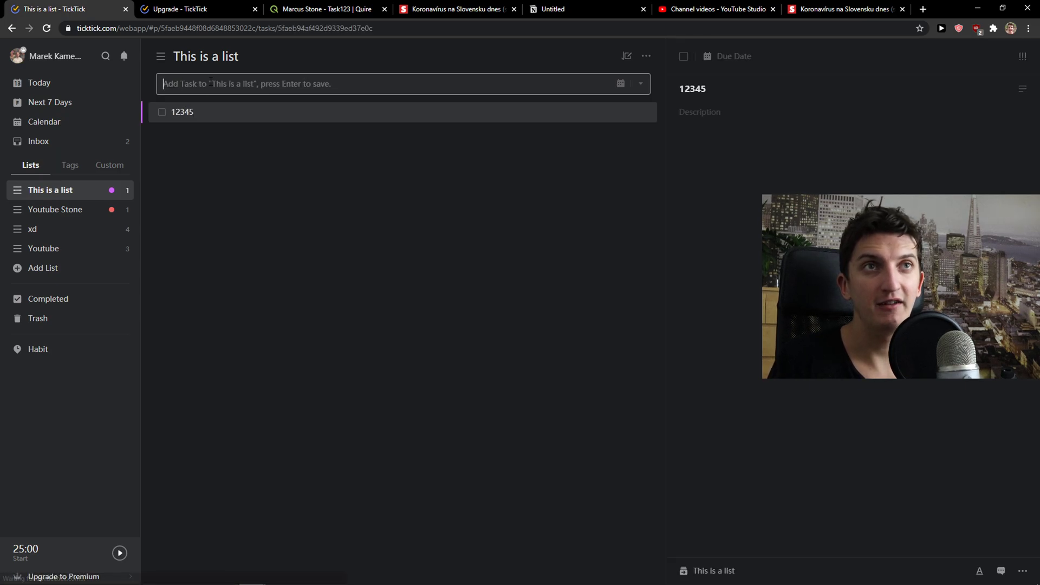
# Set task 12345 due Tomorrow (Nov 14) with the red !!! high priority.
pyautogui.rightClick(230, 113)
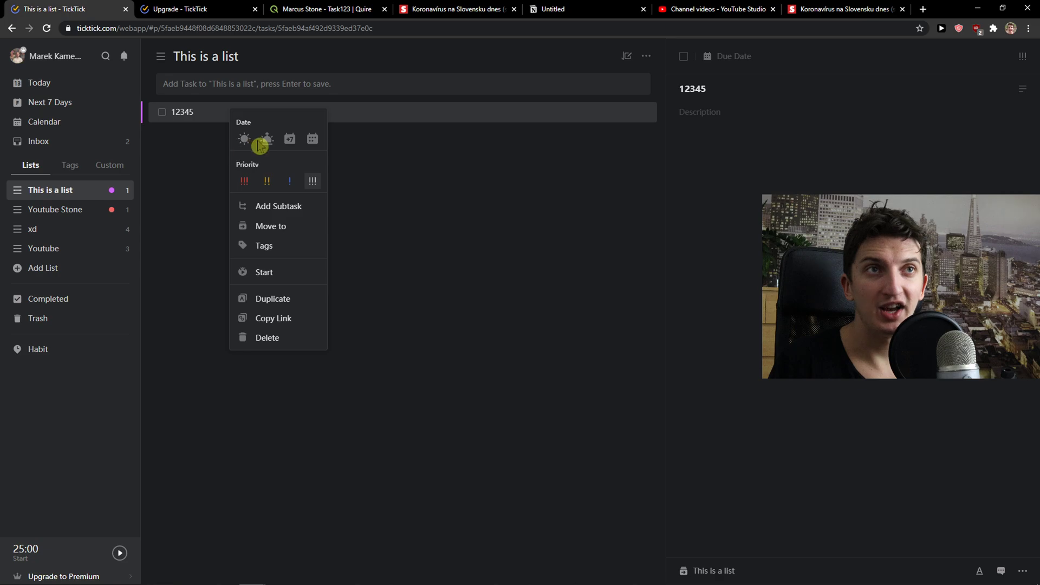
pyautogui.click(266, 142)
pyautogui.rightClick(231, 113)
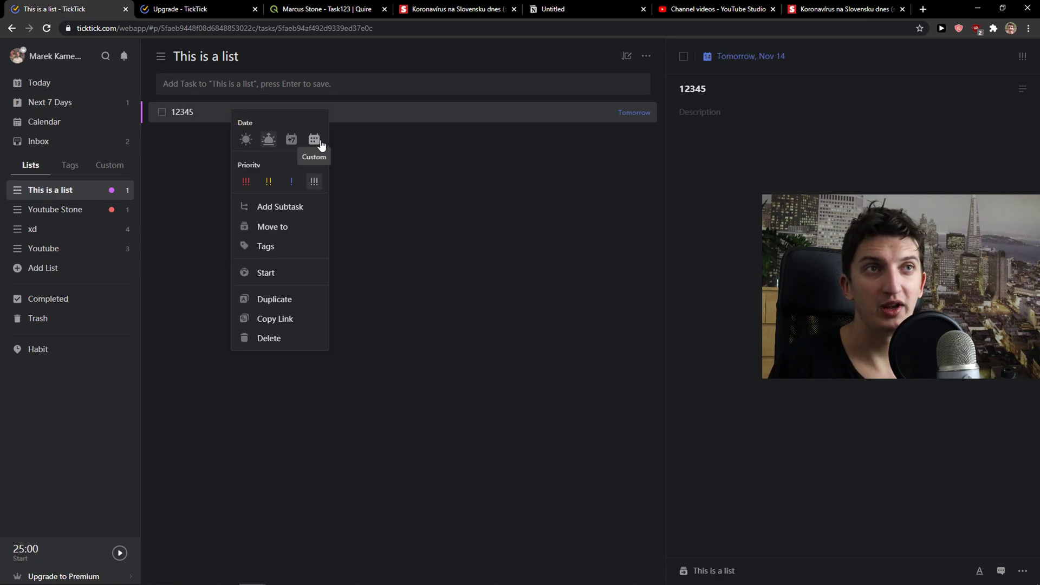
pyautogui.click(255, 190)
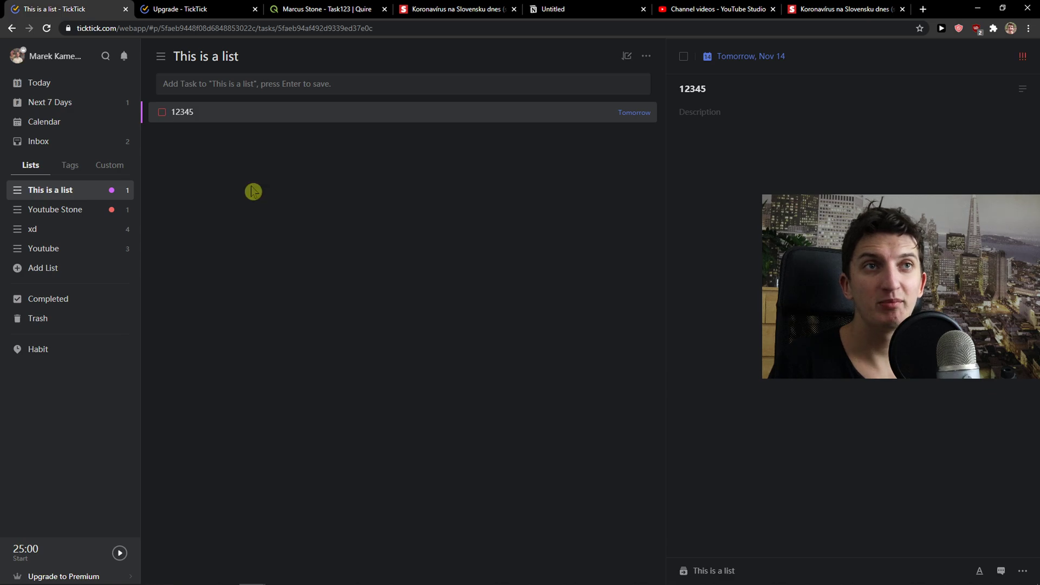
pyautogui.rightClick(242, 108)
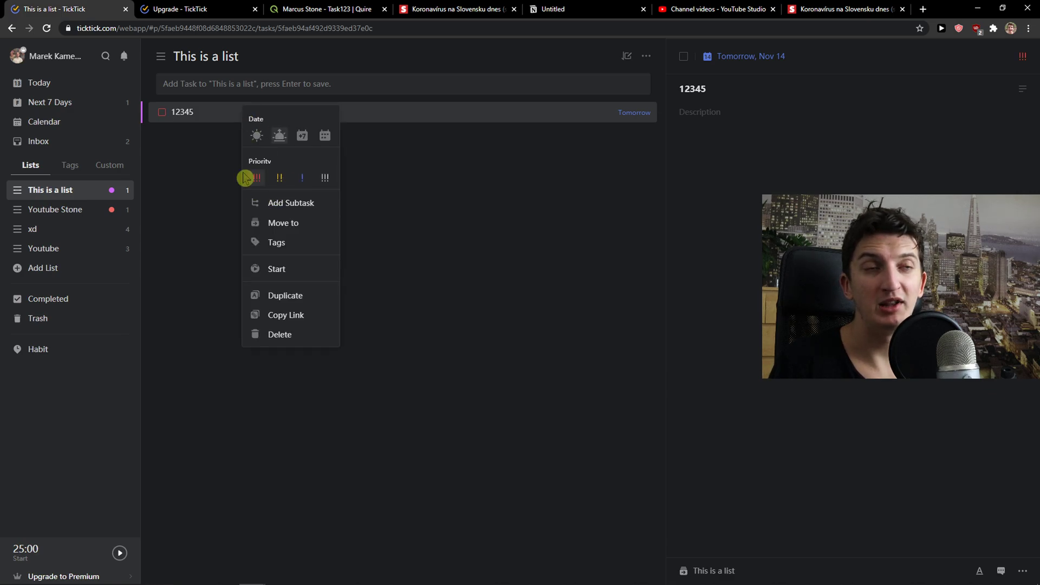
# Add a subtask named 'subtask' under task 12345.
pyautogui.click(290, 207)
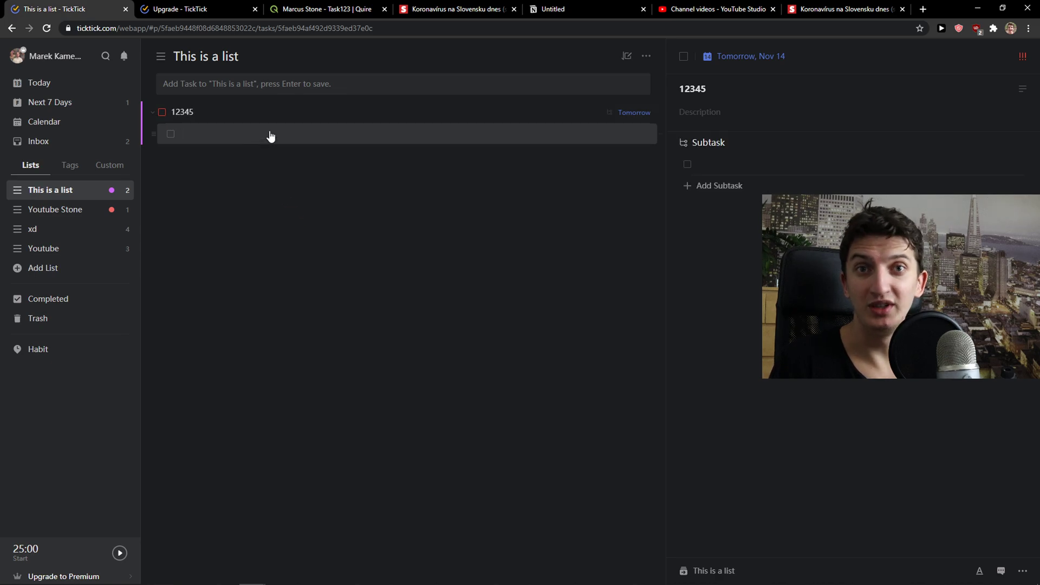
pyautogui.write('subtask')
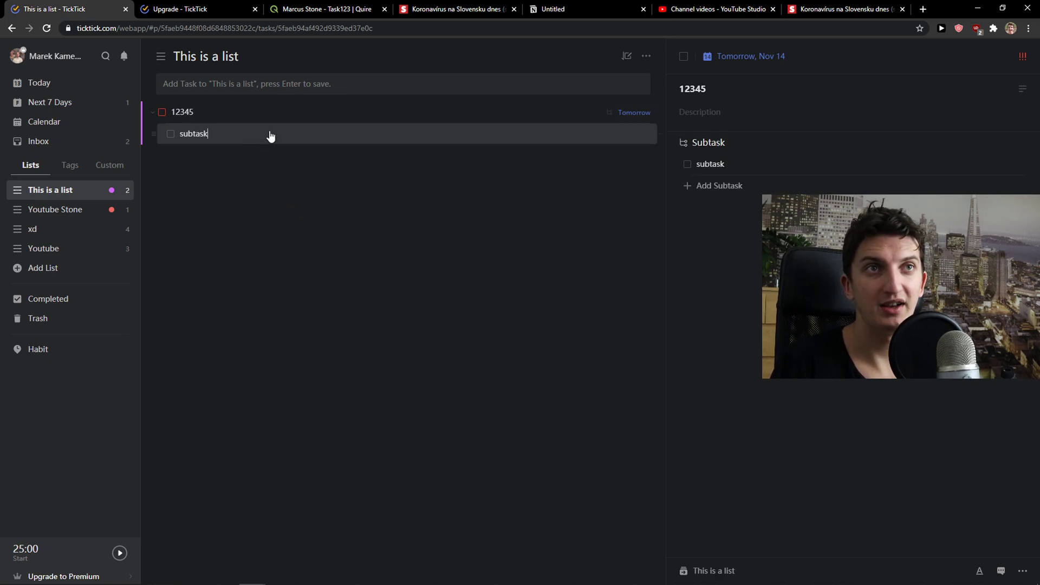
pyautogui.press('Return')
# Start tagging task 12345 with 'this a', then cancel the tag.
pyautogui.rightClick(224, 119)
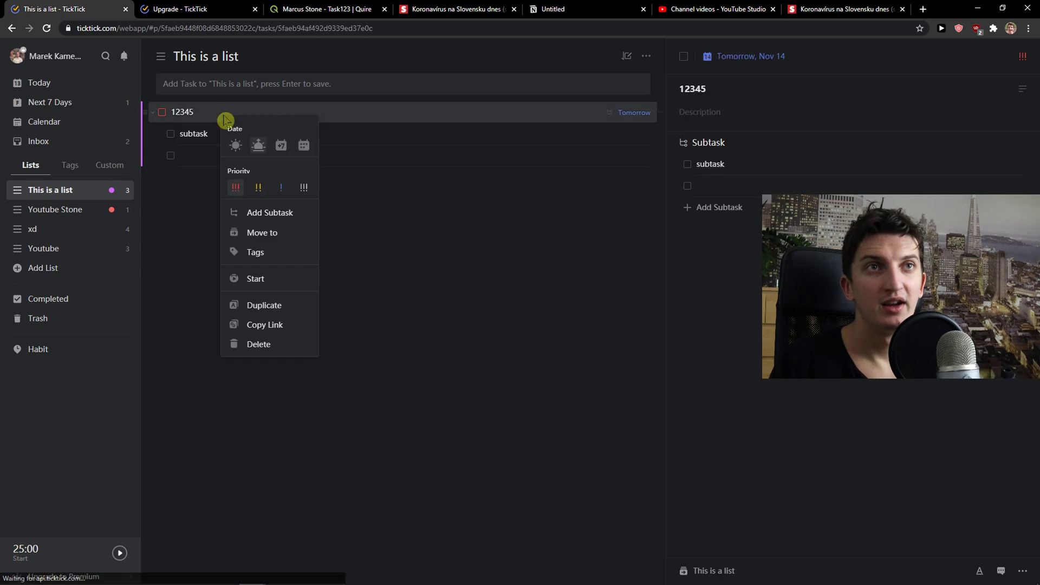
pyautogui.click(274, 255)
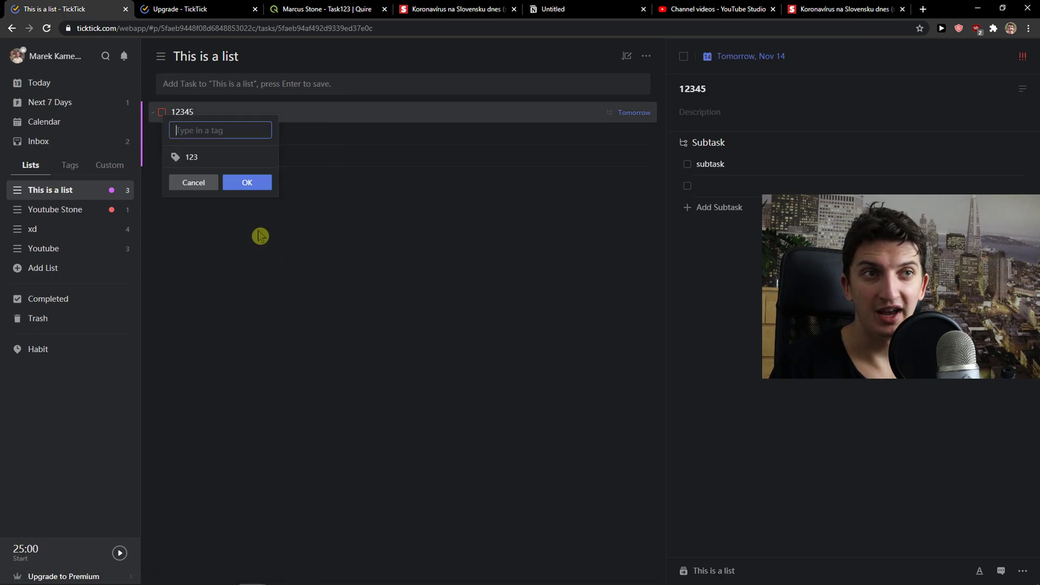
pyautogui.write('this a')
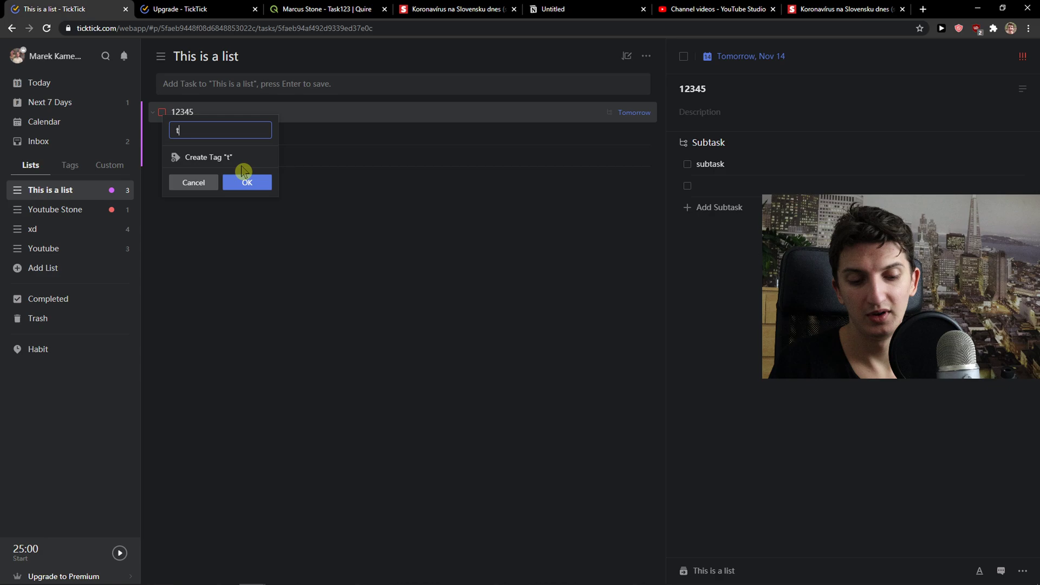
pyautogui.press('BackSpace')
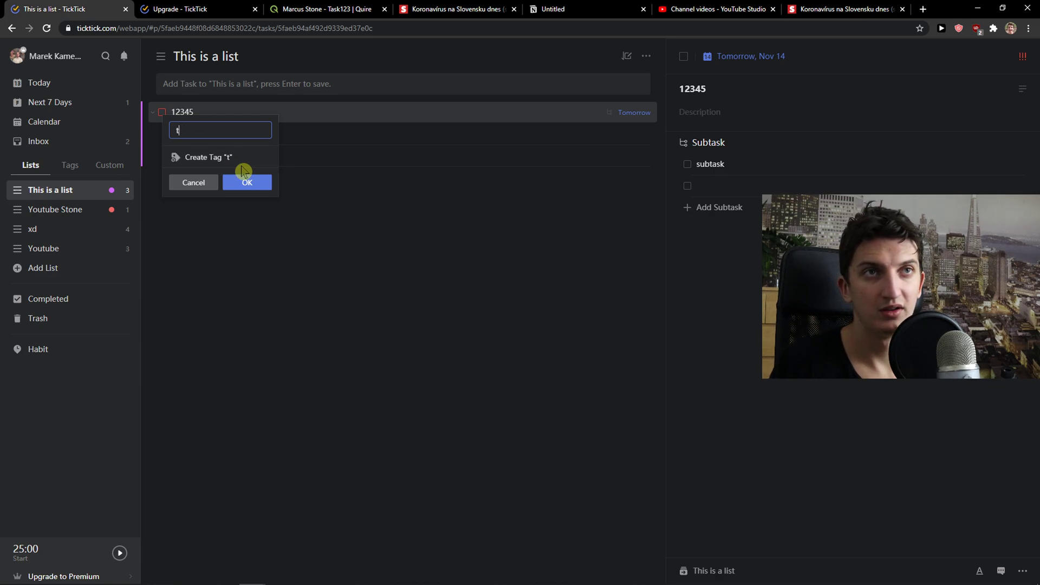
pyautogui.click(213, 179)
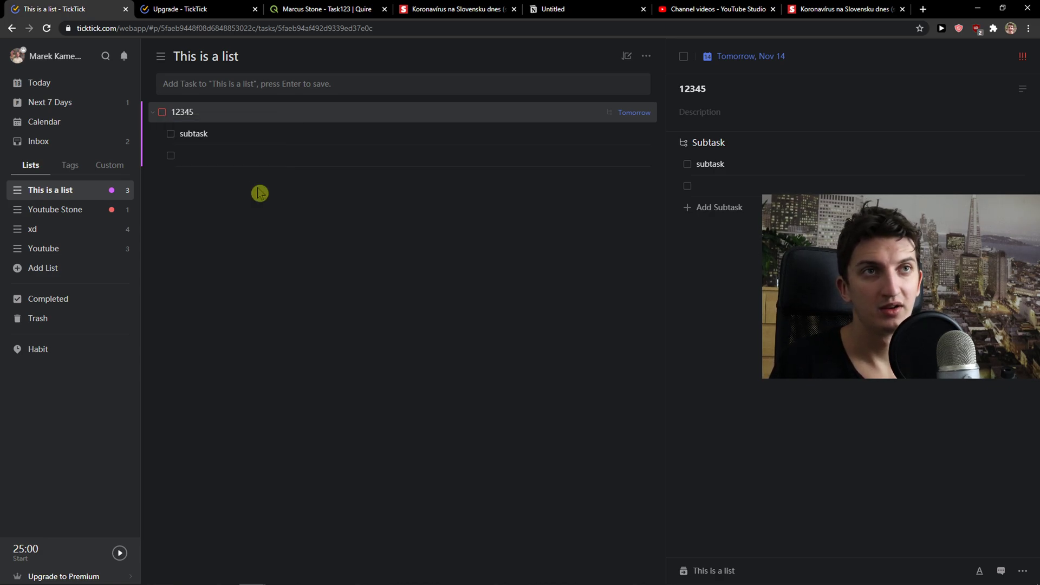
# Check the empty #123 tag, then reopen 'This is a list' from Lists.
pyautogui.click(65, 167)
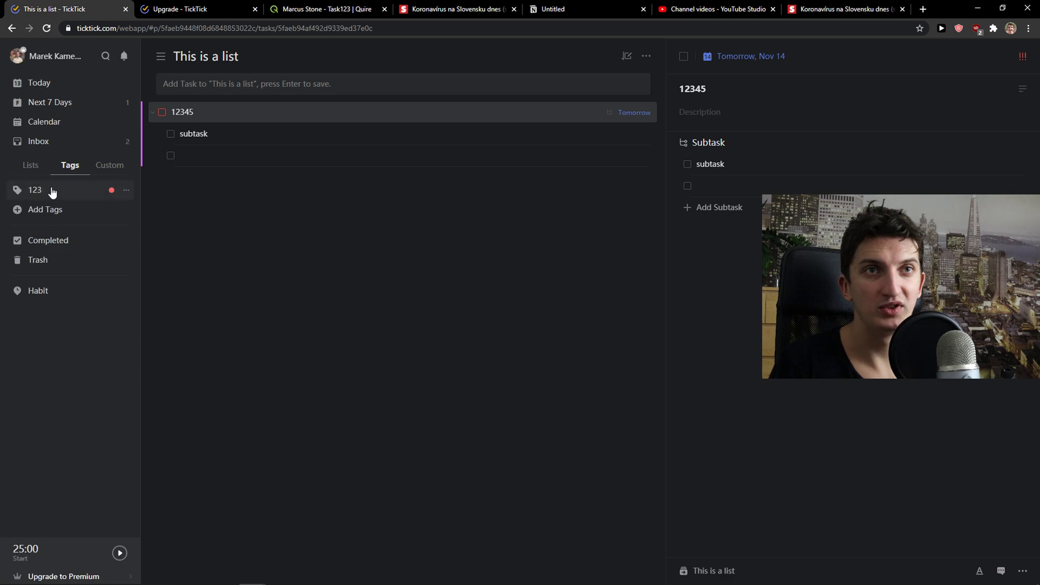
pyautogui.click(51, 190)
pyautogui.click(27, 166)
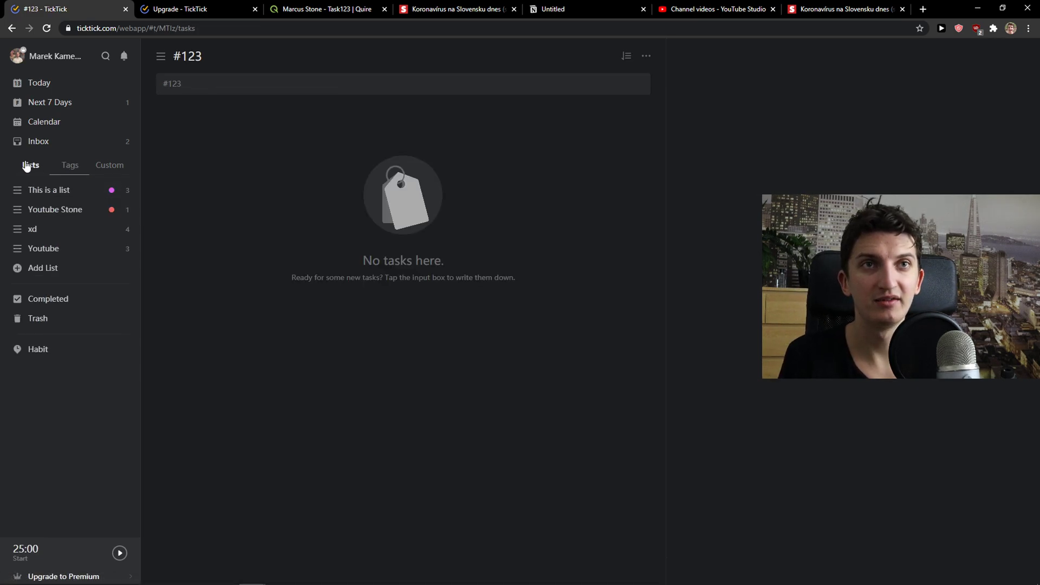
pyautogui.click(61, 189)
pyautogui.rightClick(240, 115)
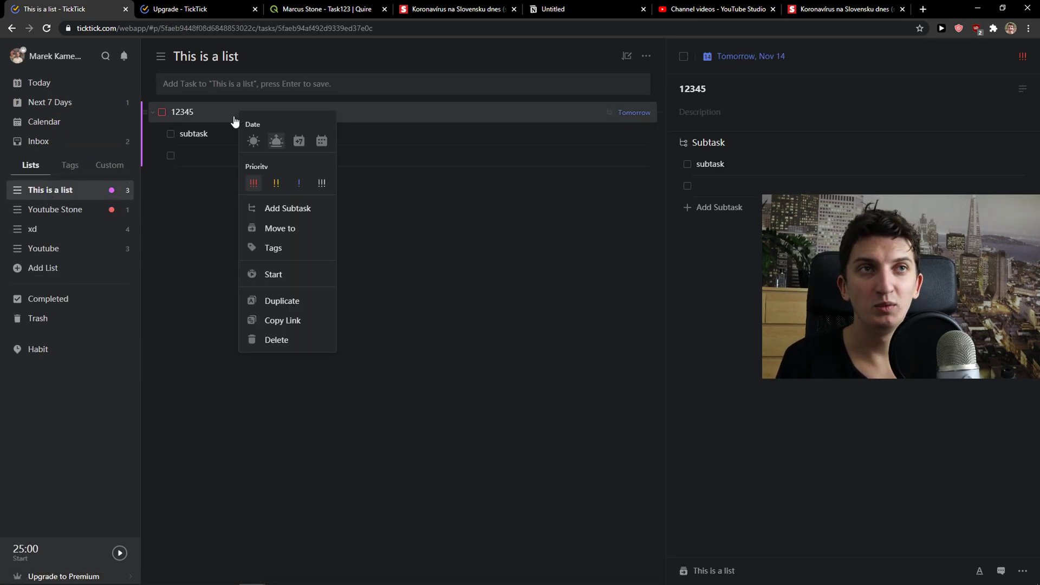
pyautogui.click(286, 279)
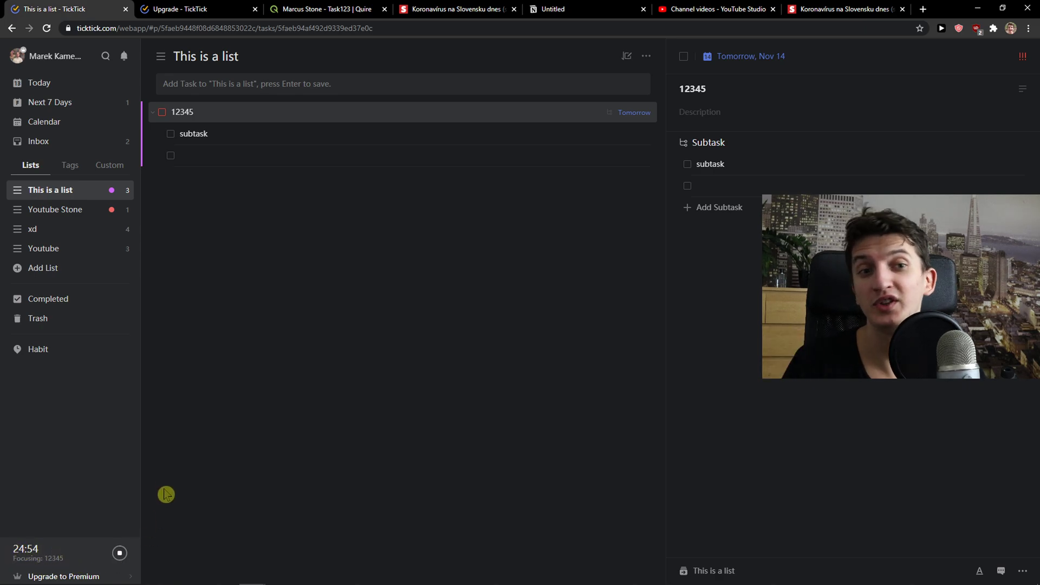
pyautogui.click(128, 554)
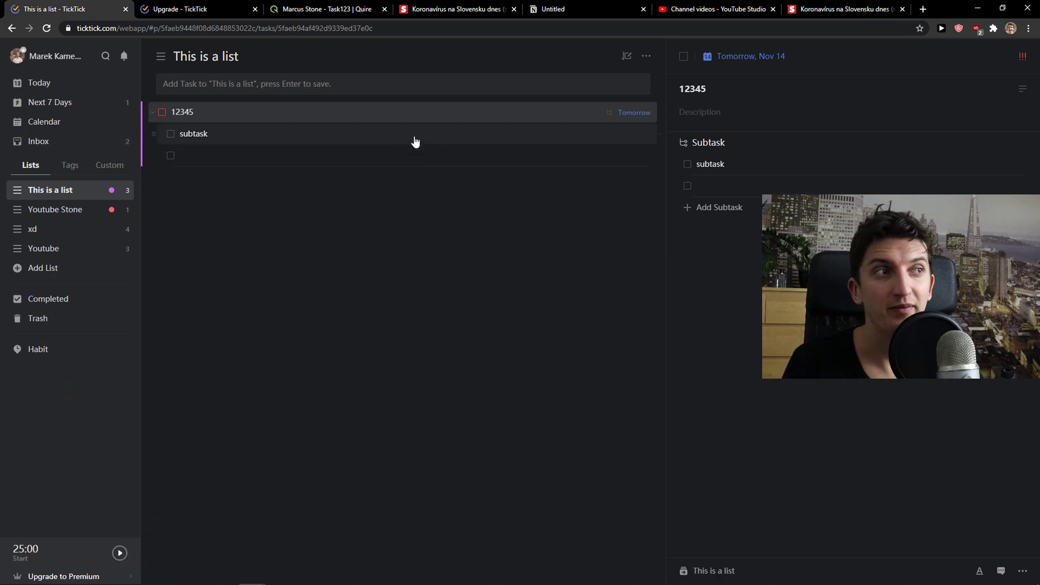
pyautogui.rightClick(373, 118)
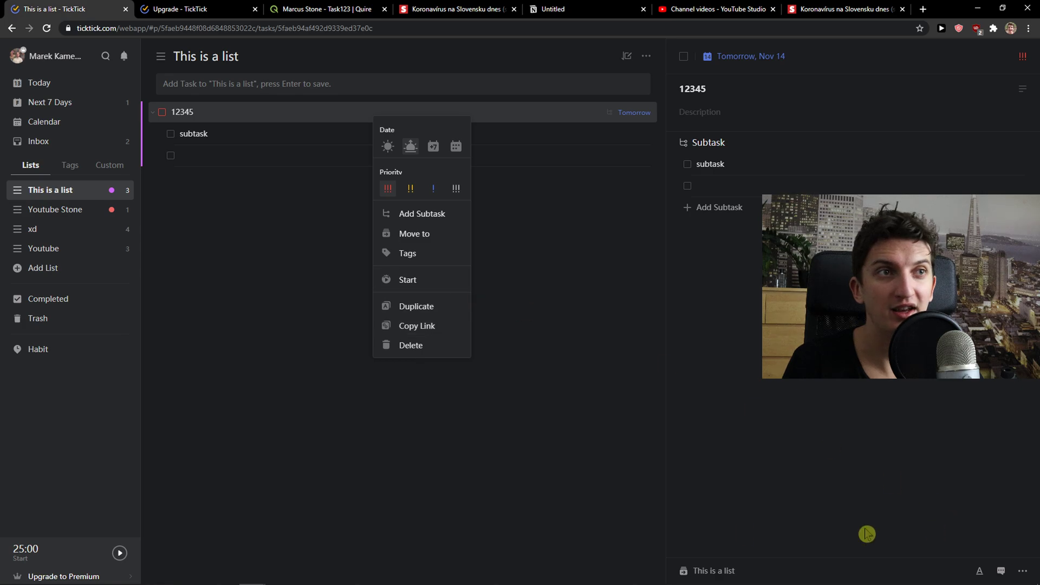
pyautogui.rightClick(72, 551)
# In the Pomo Timer dialog, disable Daily Pomo Goals and confirm the settings.
pyautogui.click(33, 559)
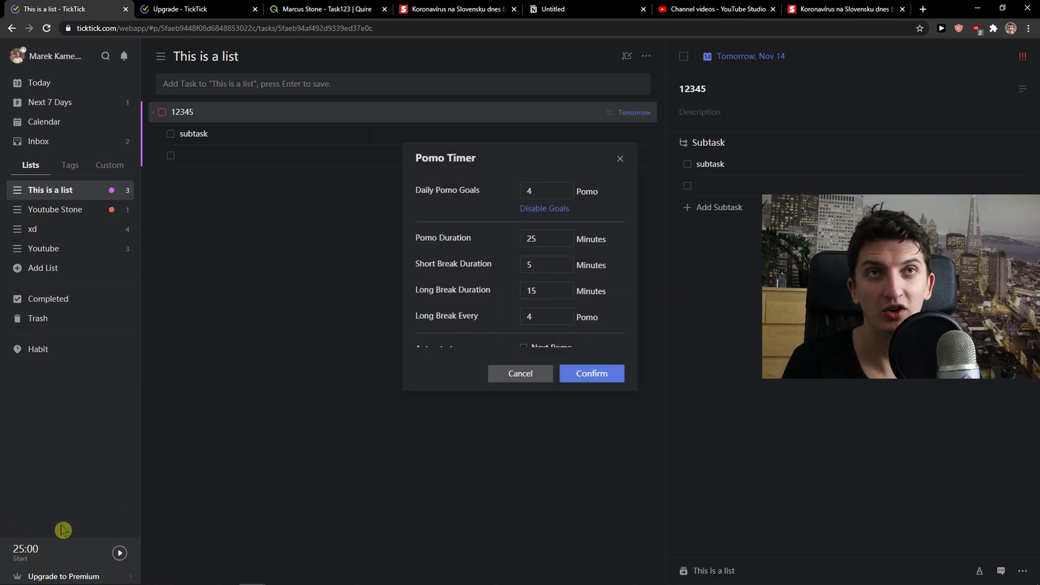
pyautogui.scroll(-2, 527, 303)
pyautogui.scroll(2, 507, 307)
pyautogui.scroll(-3, 504, 312)
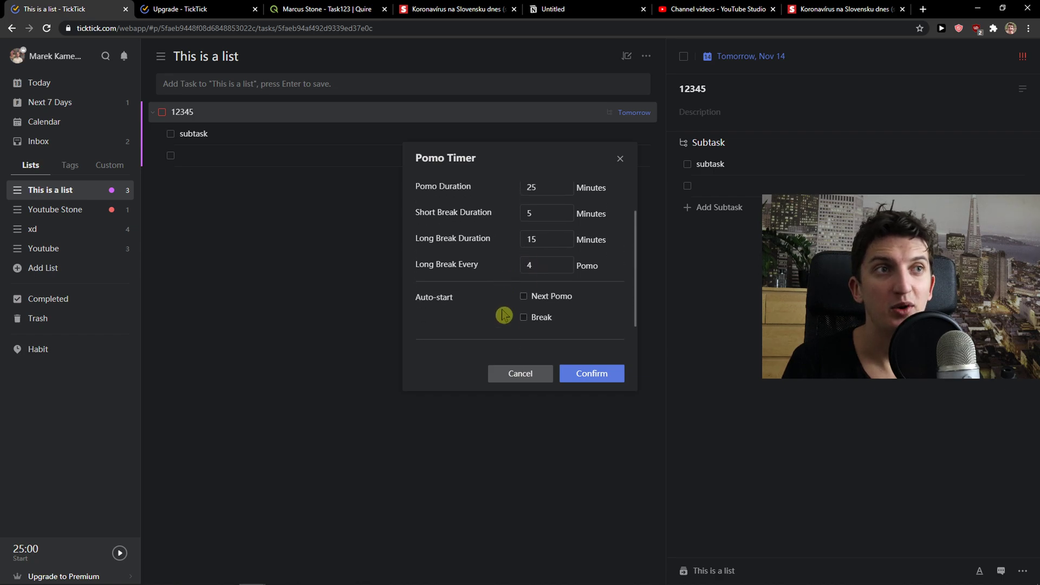
pyautogui.scroll(2, 503, 315)
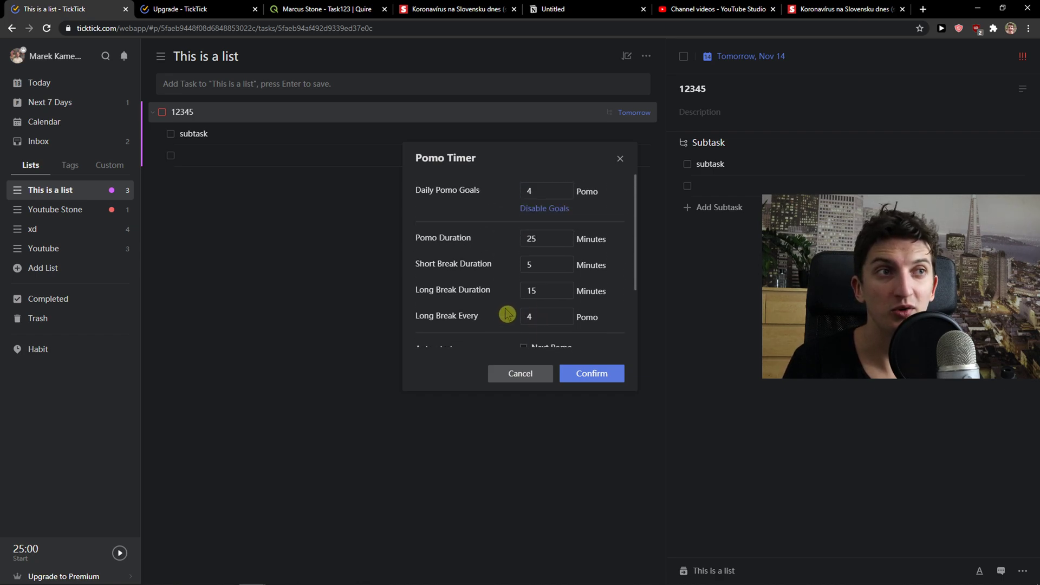
pyautogui.click(493, 296)
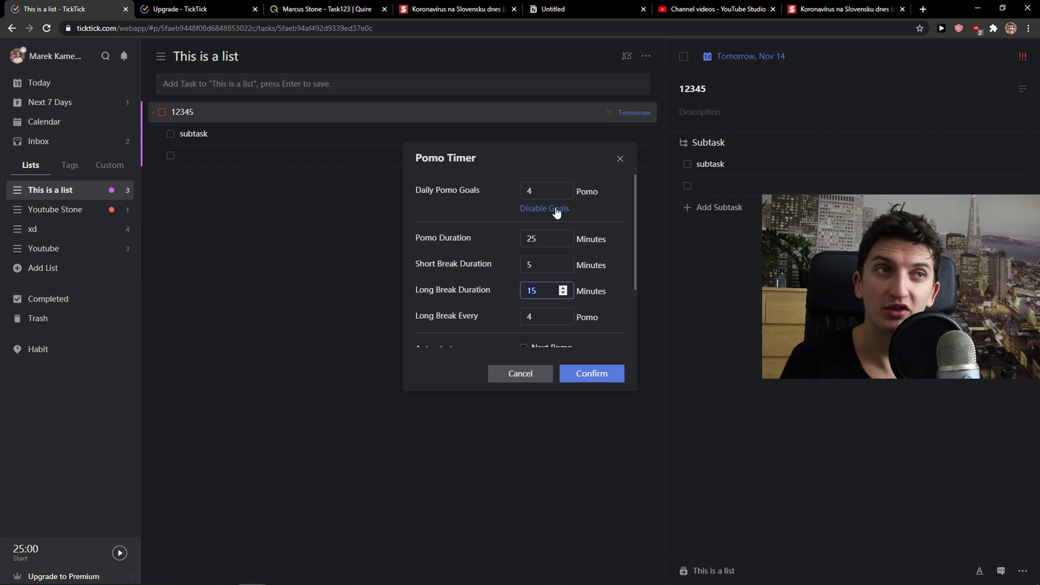
pyautogui.click(558, 191)
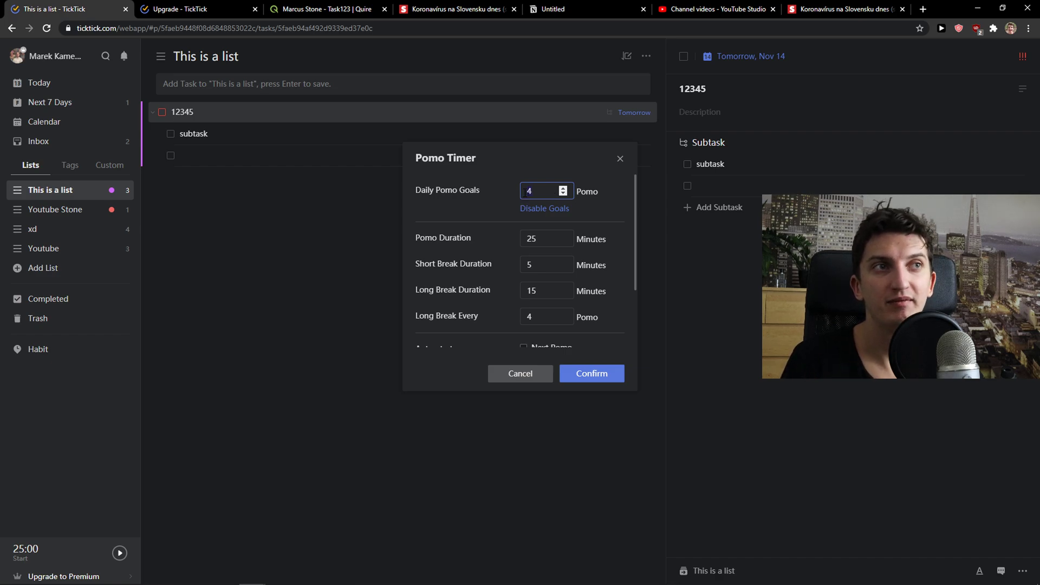
pyautogui.click(539, 209)
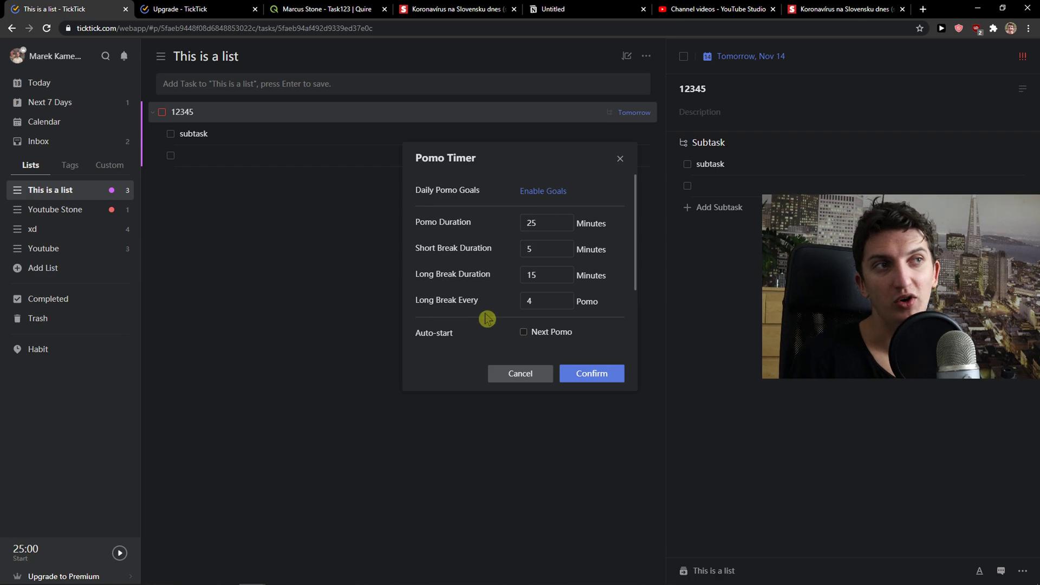
pyautogui.scroll(-2, 483, 307)
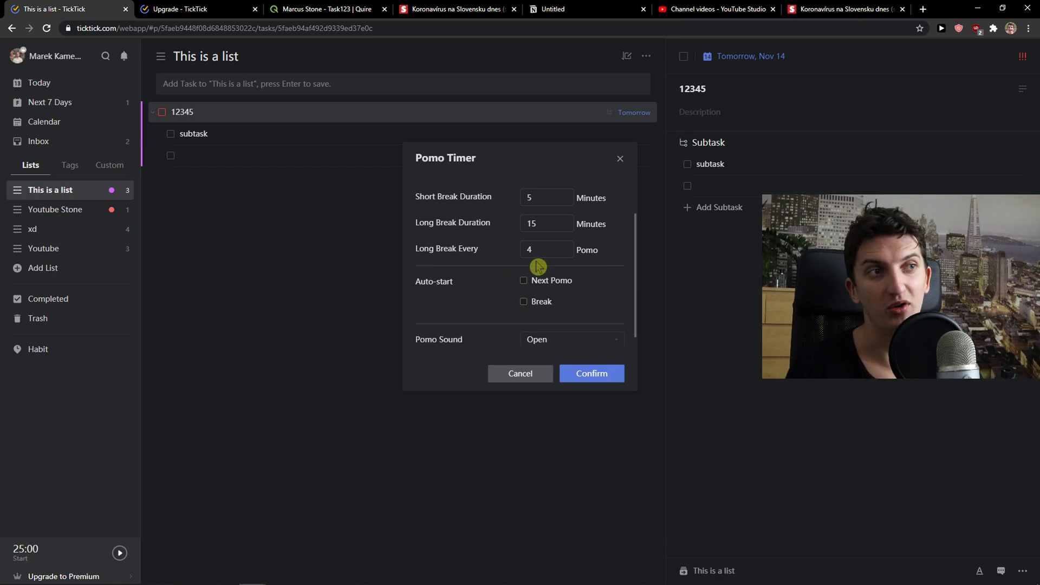
pyautogui.click(587, 375)
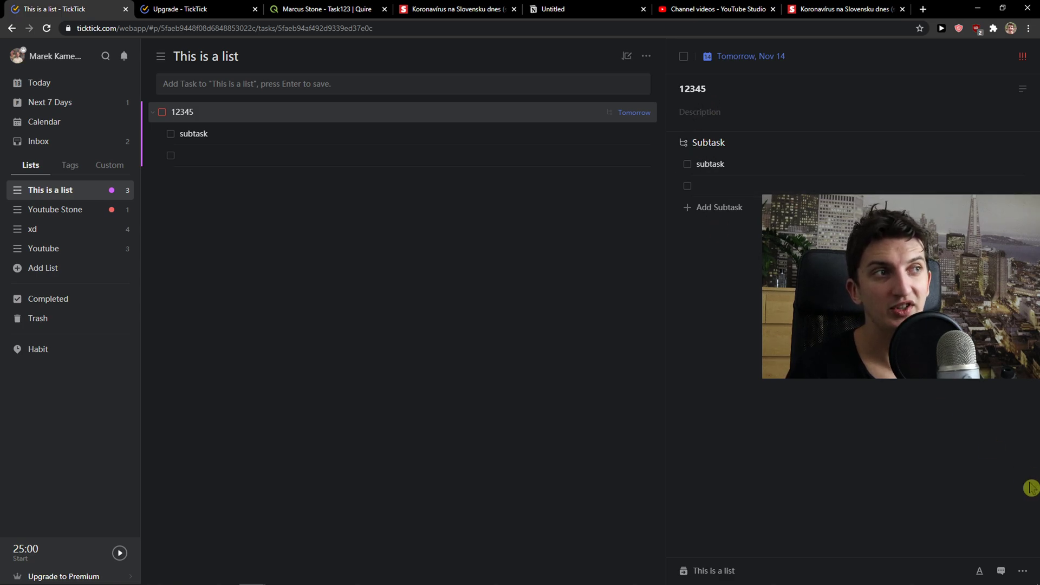
pyautogui.click(1016, 568)
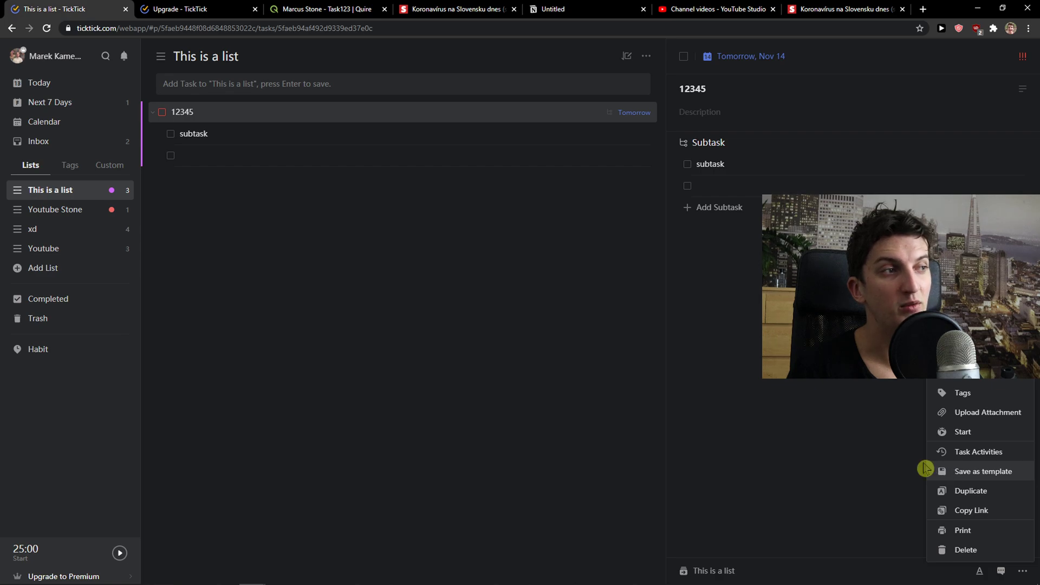
pyautogui.click(251, 283)
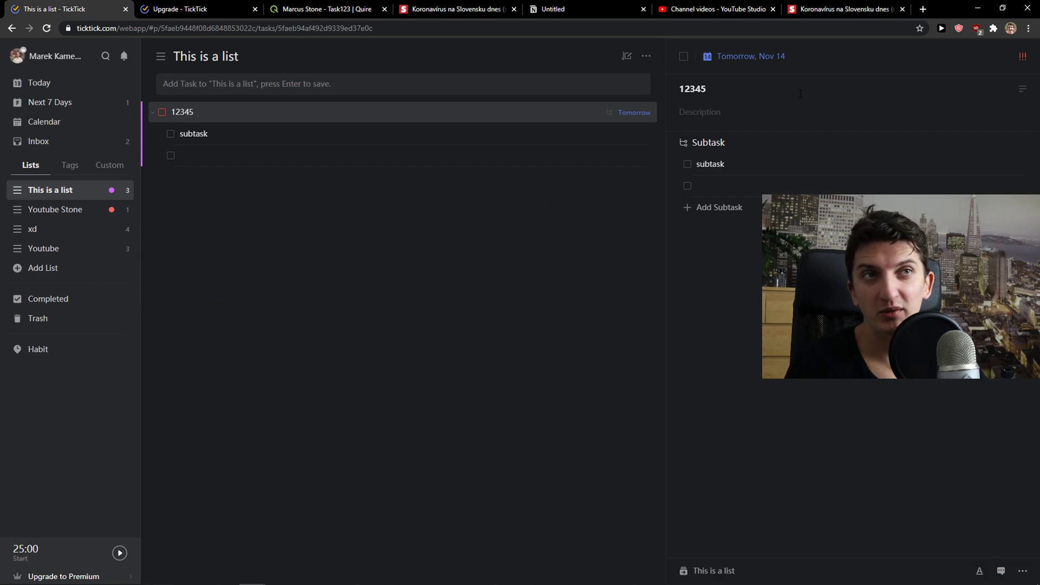
# Switch 'This is a list' to Kanban View from its ... menu.
pyautogui.click(647, 58)
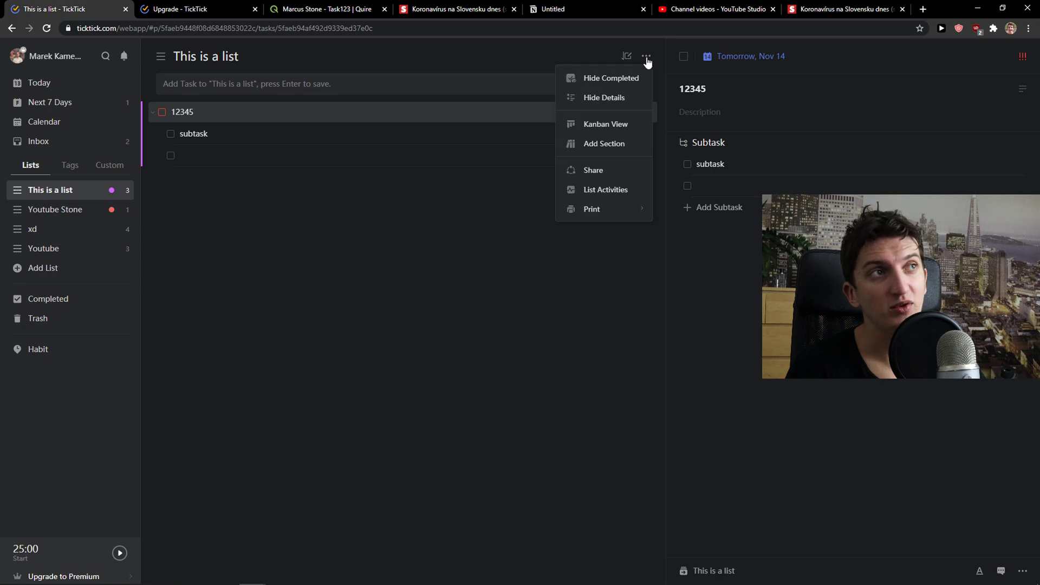
pyautogui.click(629, 126)
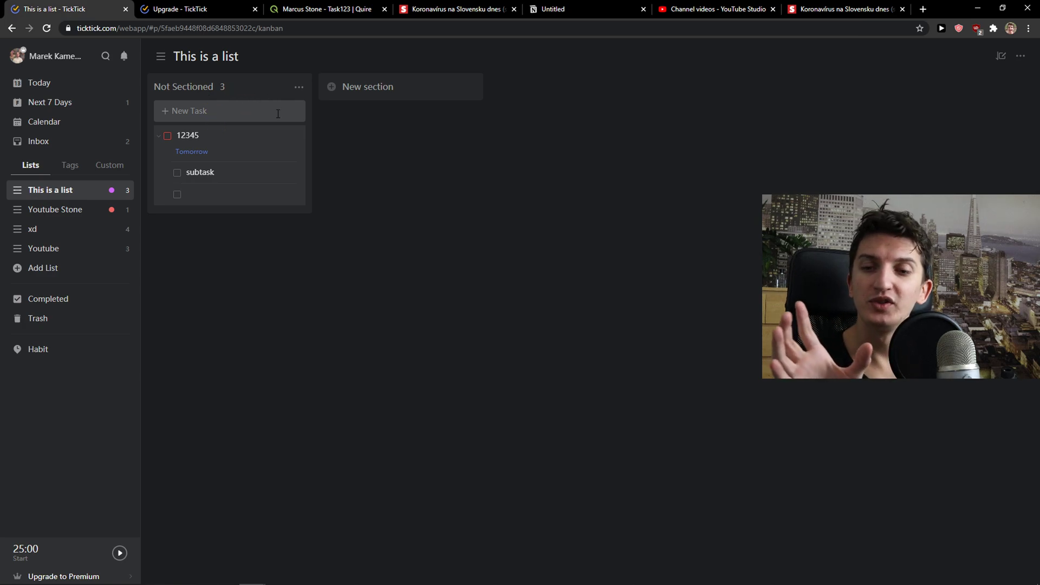
# Add two Kanban sections named 'Progress' and 'Complete'.
pyautogui.click(388, 91)
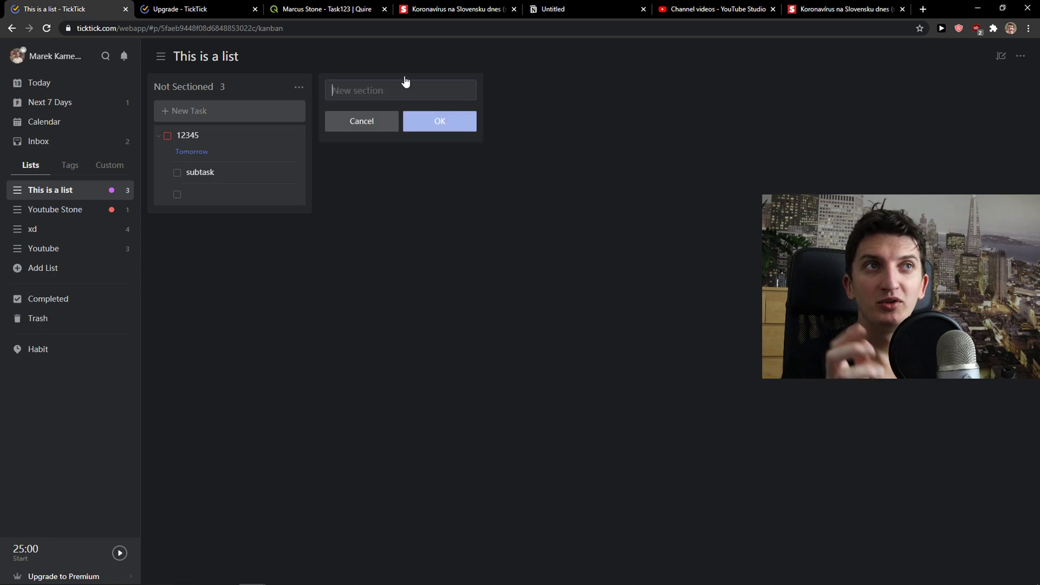
pyautogui.write('Progress')
pyautogui.press('Return')
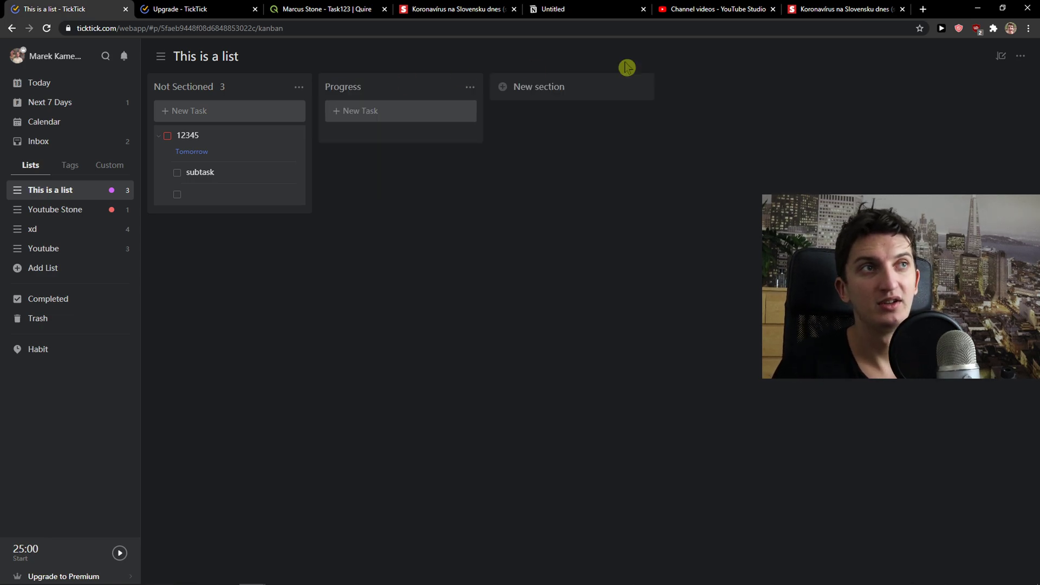
pyautogui.click(598, 85)
pyautogui.write('Com')
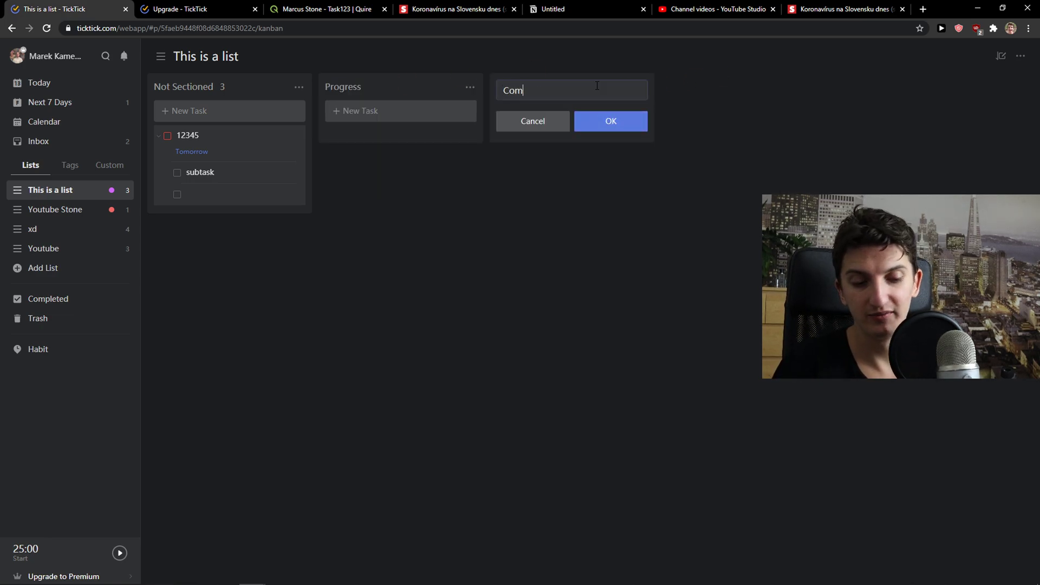
pyautogui.write('plete')
pyautogui.press('Return')
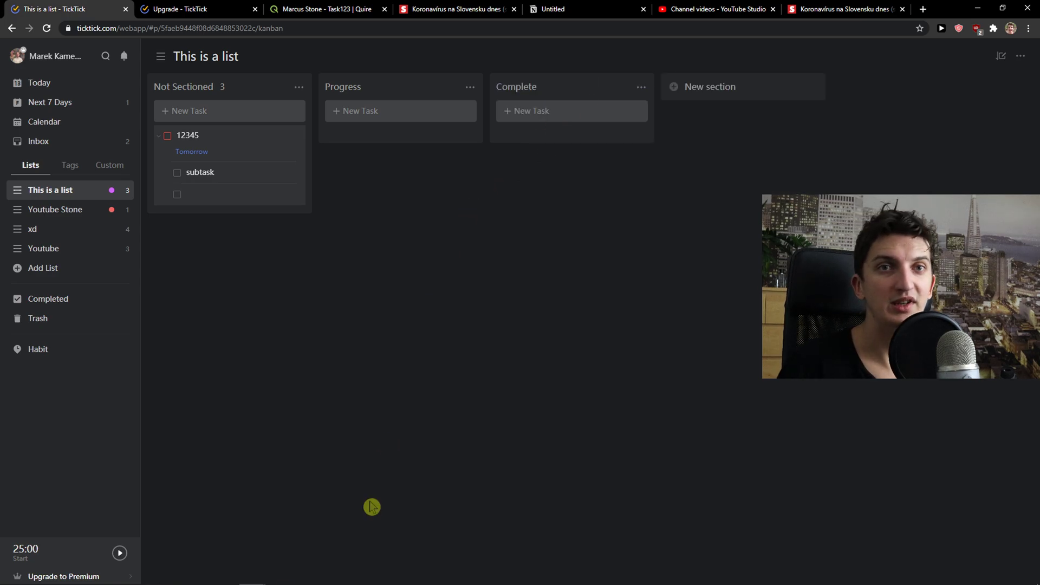